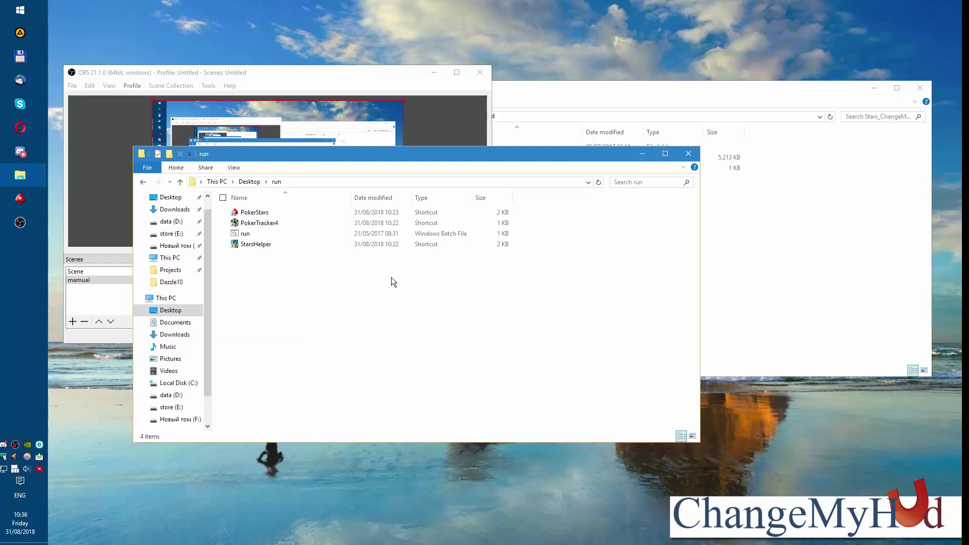
Run the PokerTracker4 and StarsHelper shortcuts from the run folder as administrator
click(323, 225)
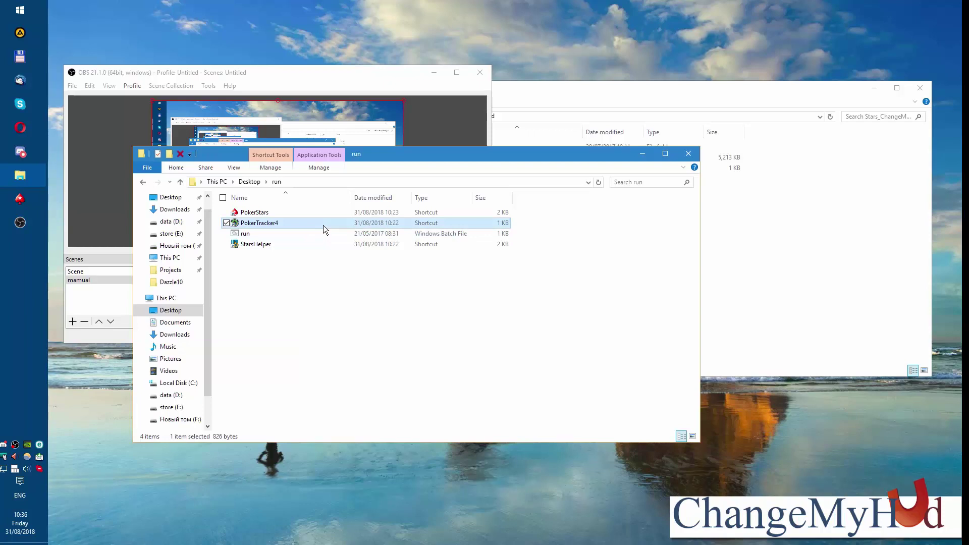
key(Menu)
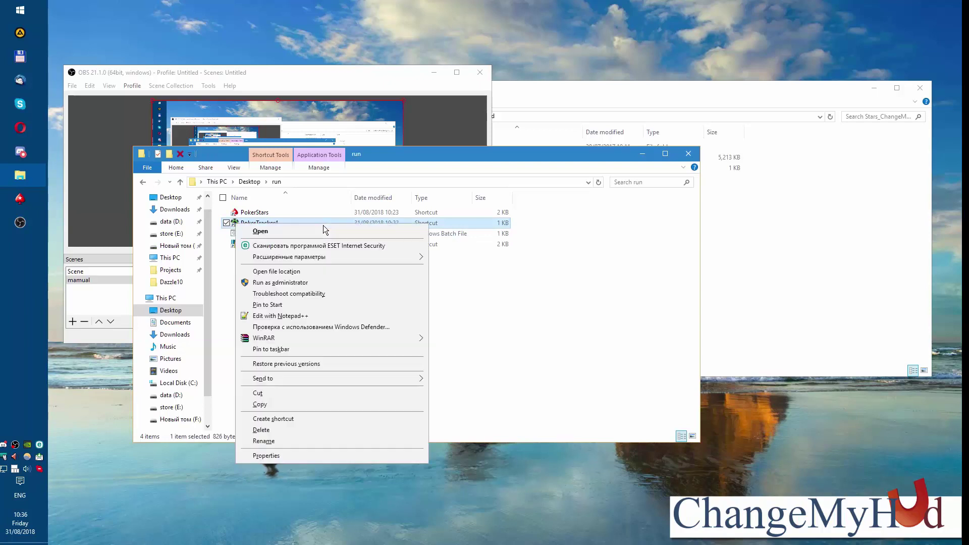
click(303, 282)
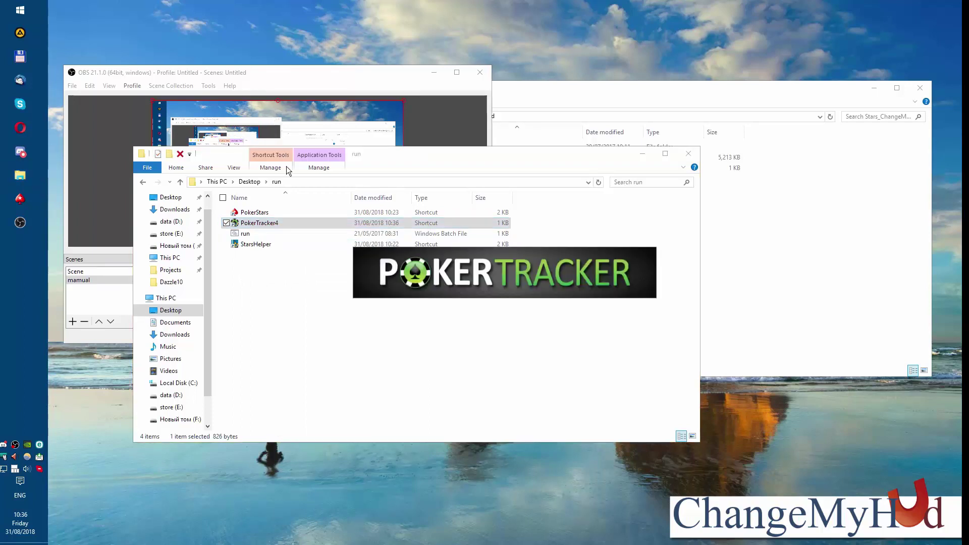
right_click(286, 244)
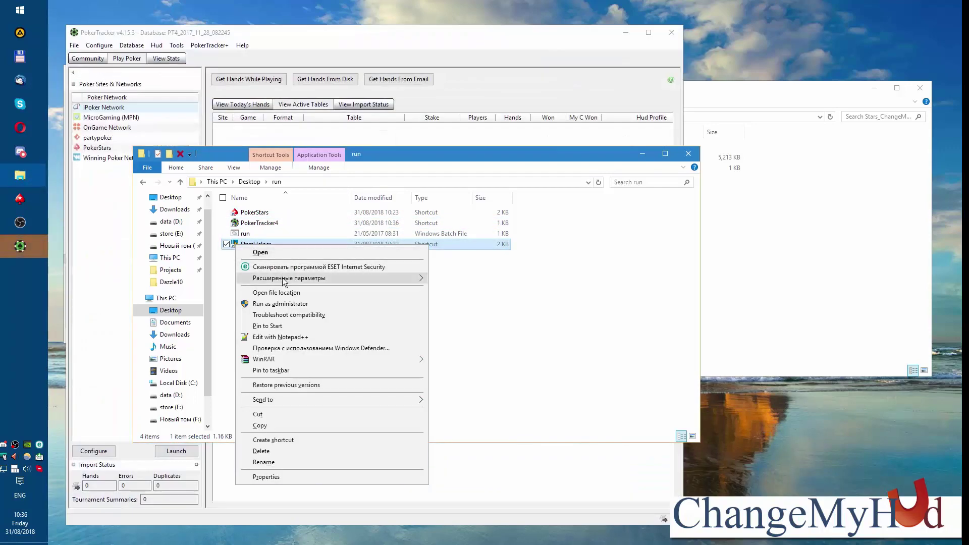
click(288, 304)
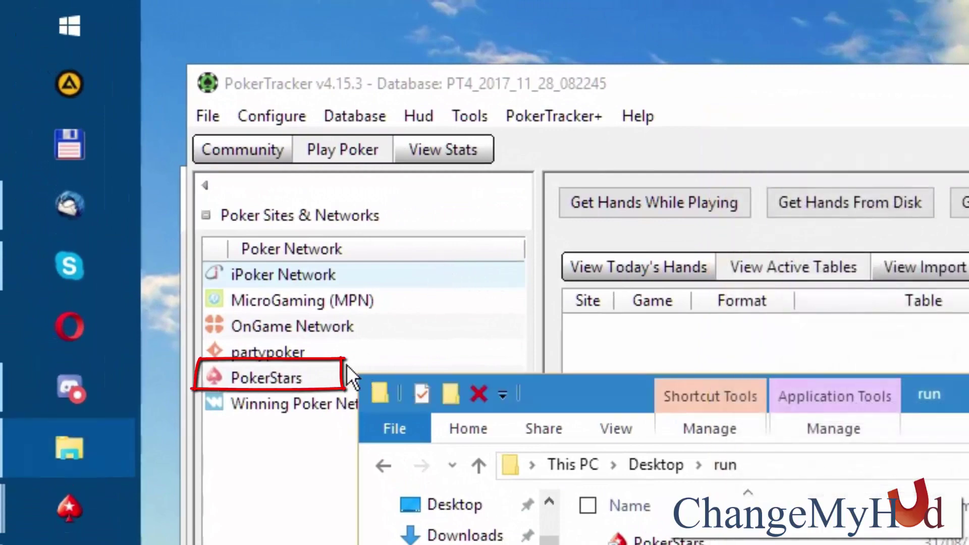
Check the Memory Grabber option in the PokerStars site configuration, accept the configuration, and start getting hands while playing
click(349, 364)
double_click(298, 373)
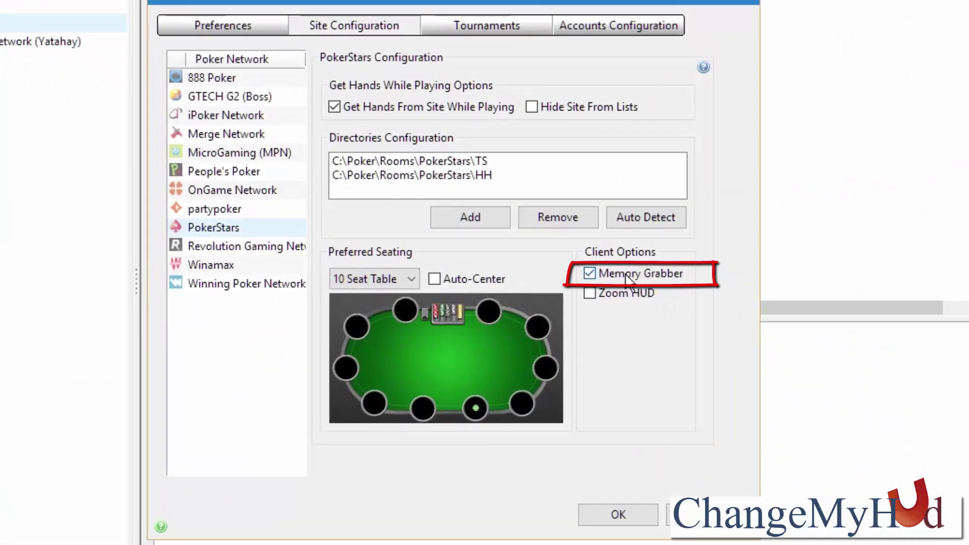
mouse_move(635, 270)
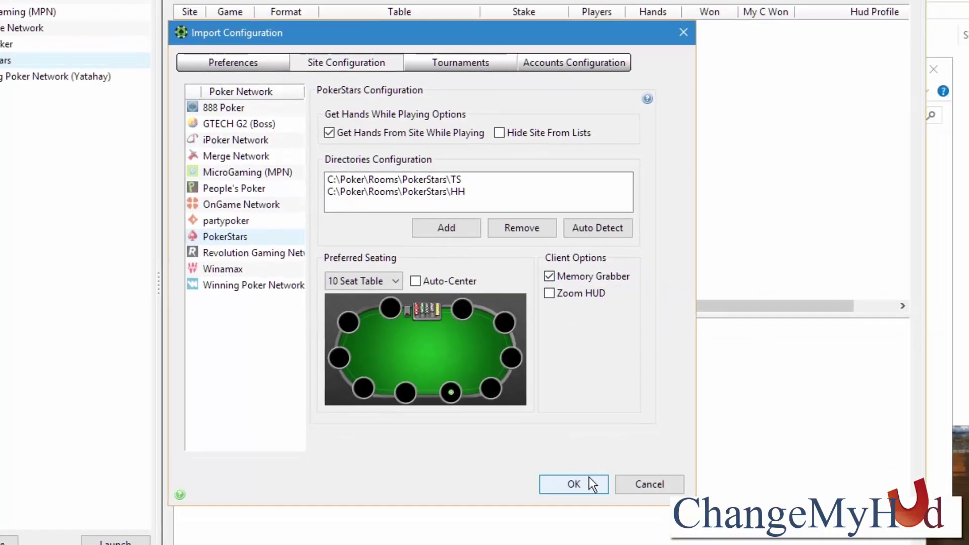
click(639, 513)
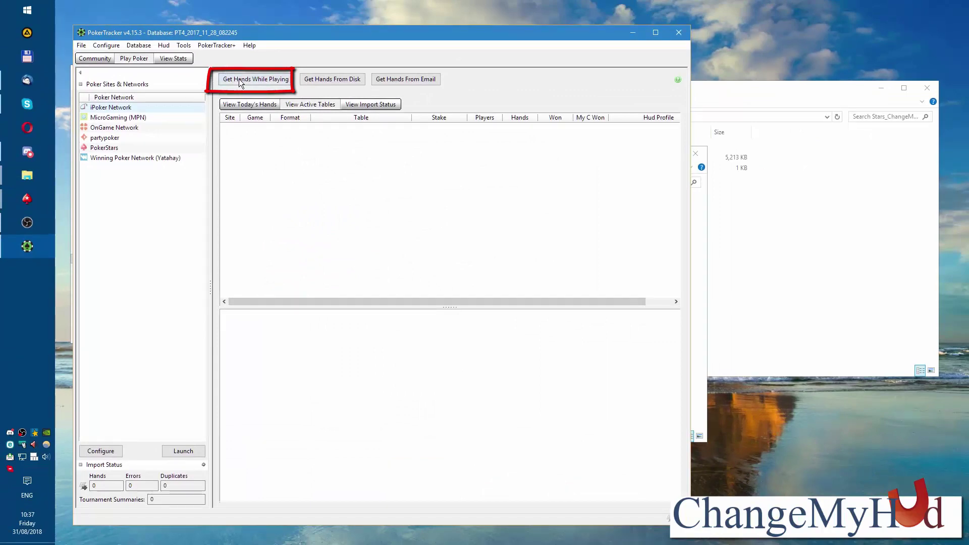
click(239, 83)
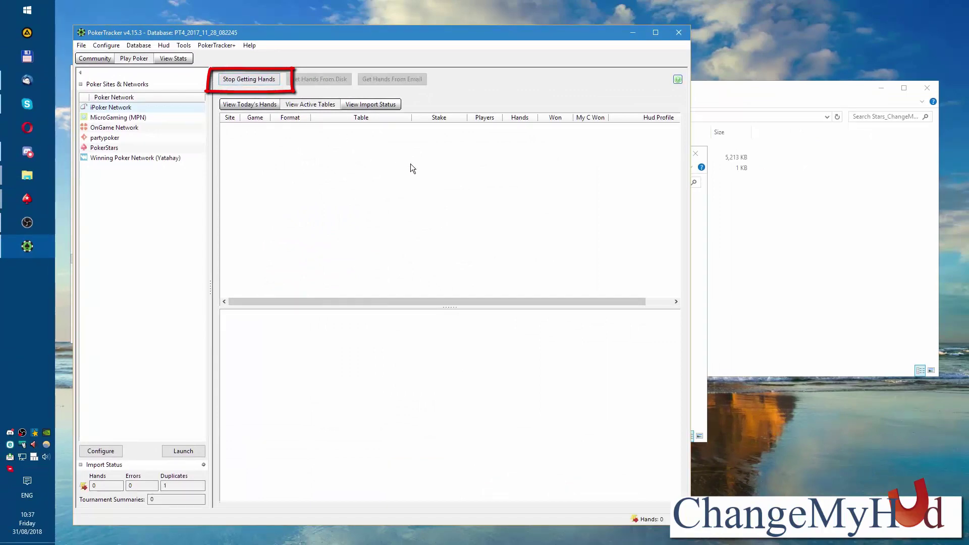
Return to the run folder and run the PokerStars shortcut as administrator
click(696, 243)
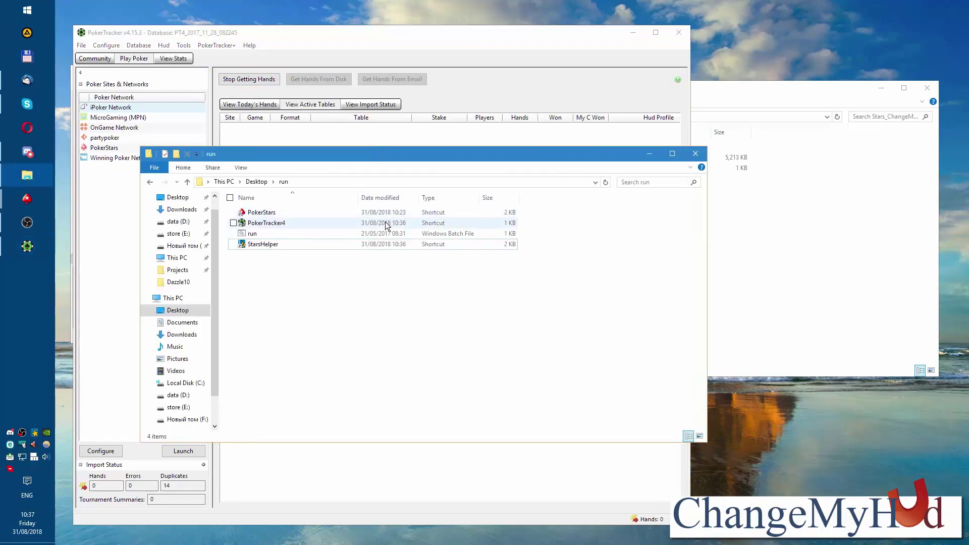
click(349, 213)
right_click(243, 212)
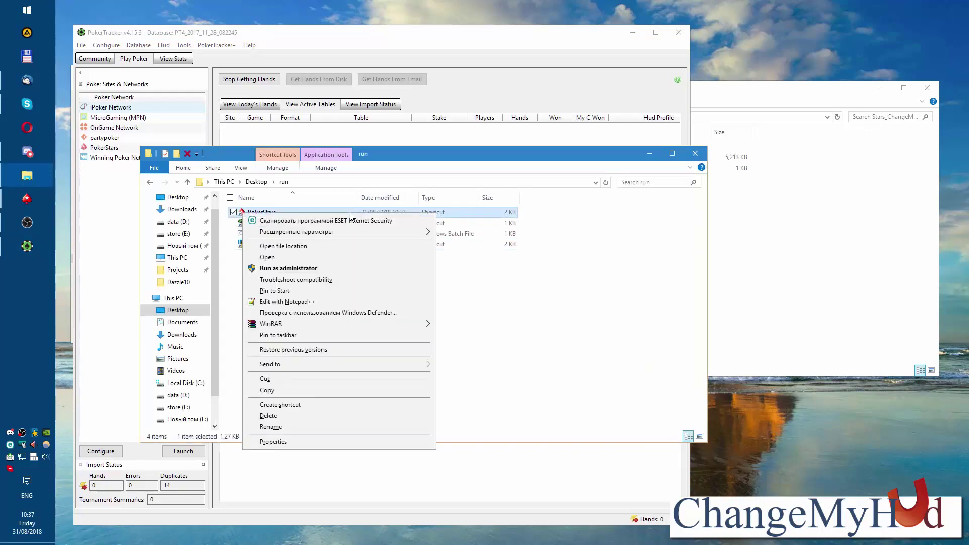
click(293, 268)
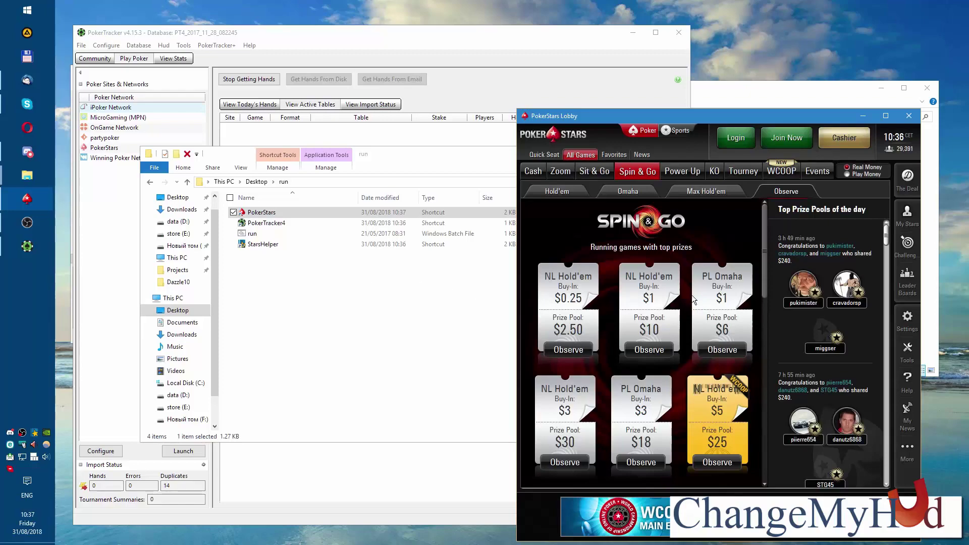
Check the PokerStars Multi-Tabling and Hotkeys gameplay settings, including Highlight Target Table, and accept them
click(906, 321)
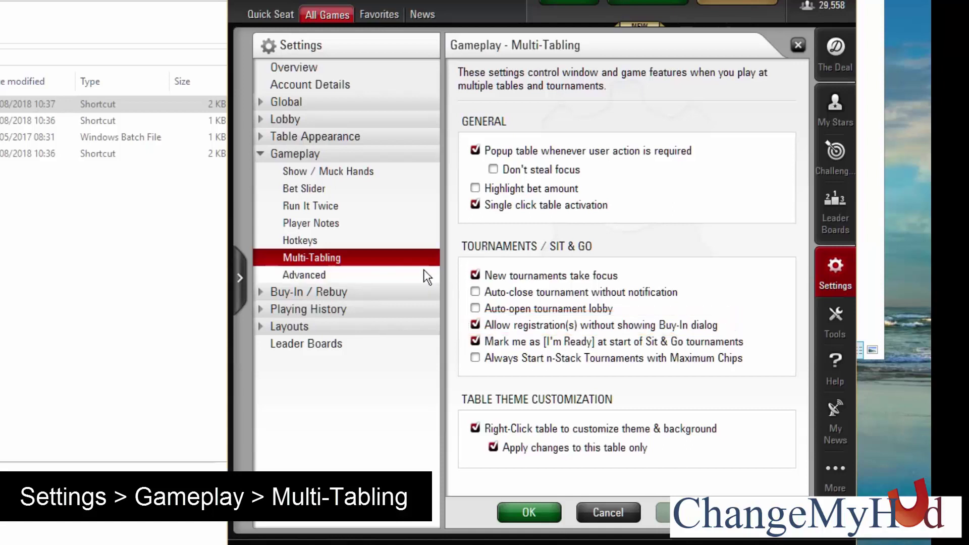
click(392, 241)
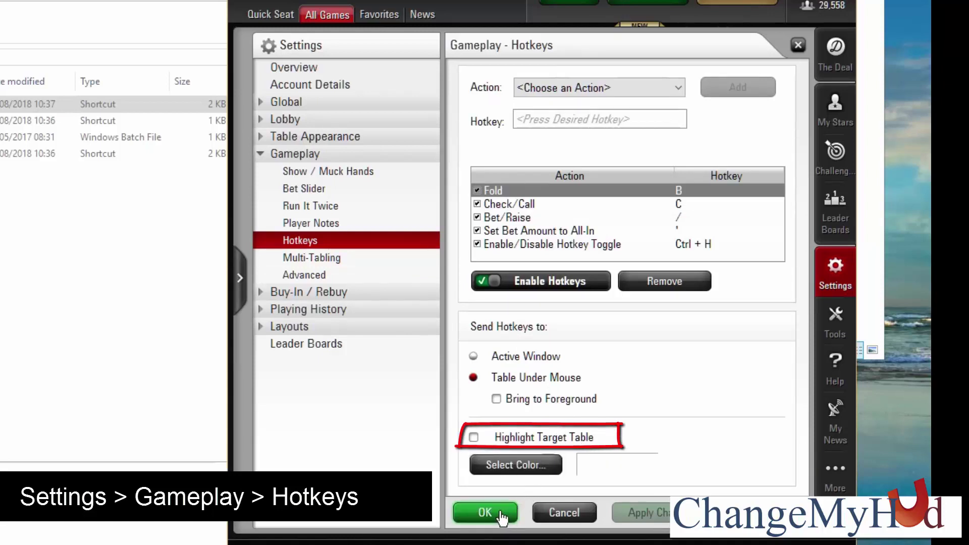
click(485, 513)
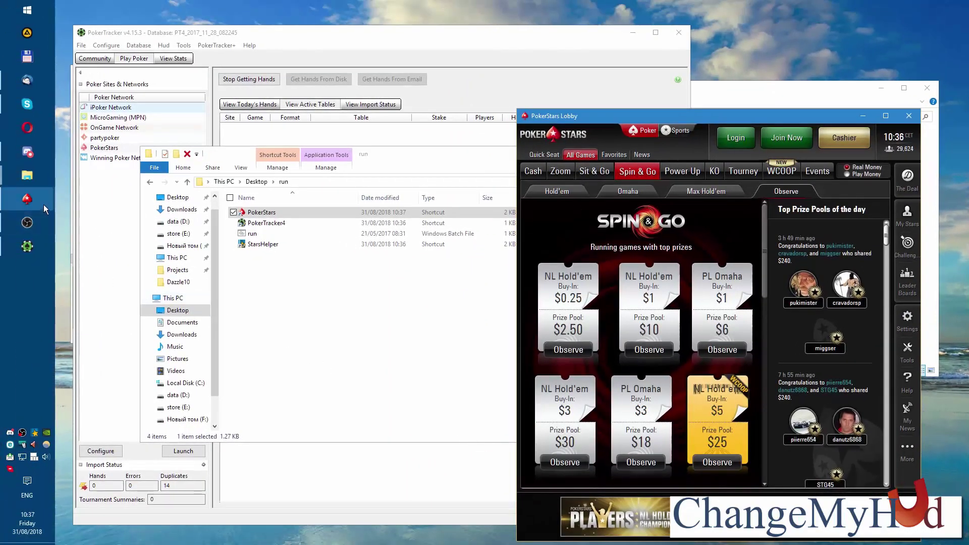
Show the $3.00 NLHE Spin & Go table and launch ChangeMyHud from the Stars_ChangeMyHud folder, allowing its network connection
mouse_move(37, 195)
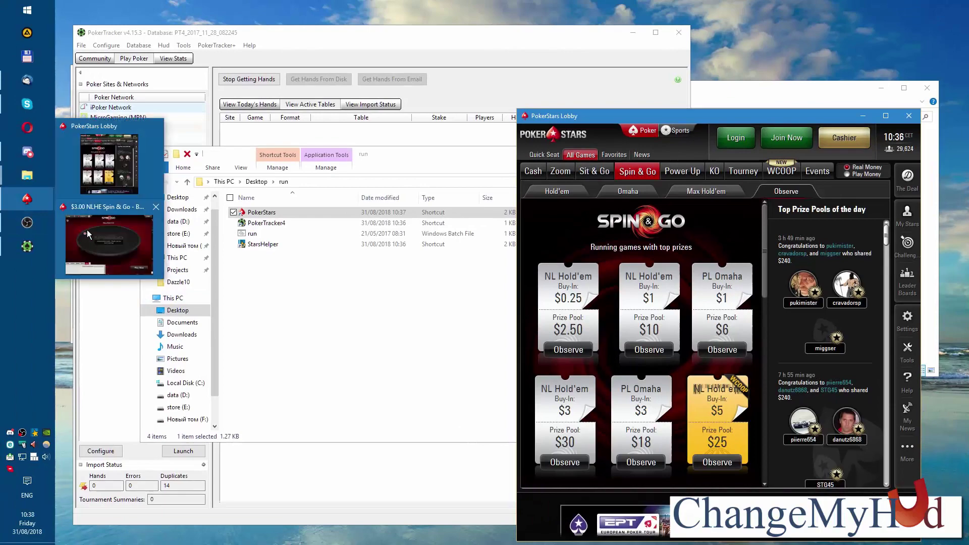
click(105, 246)
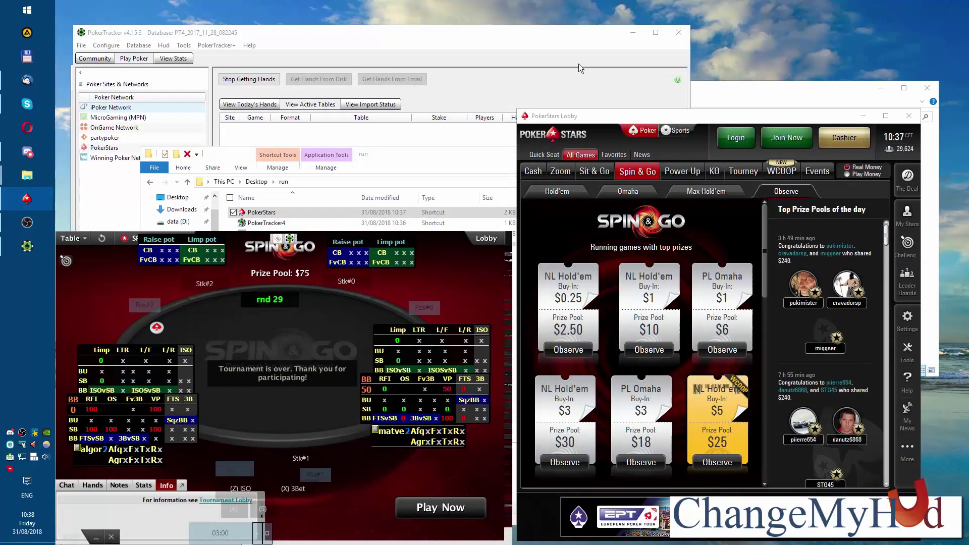
click(759, 93)
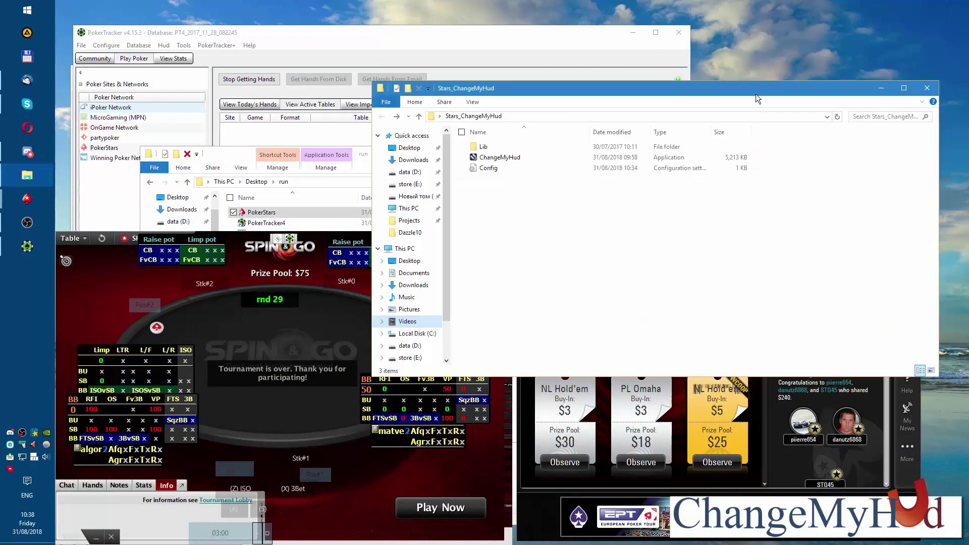
click(568, 159)
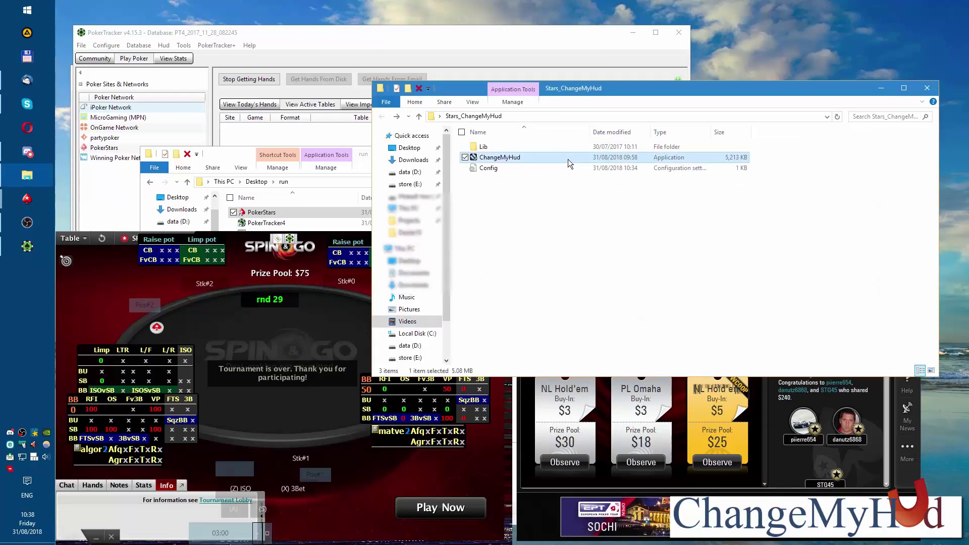
double_click(568, 159)
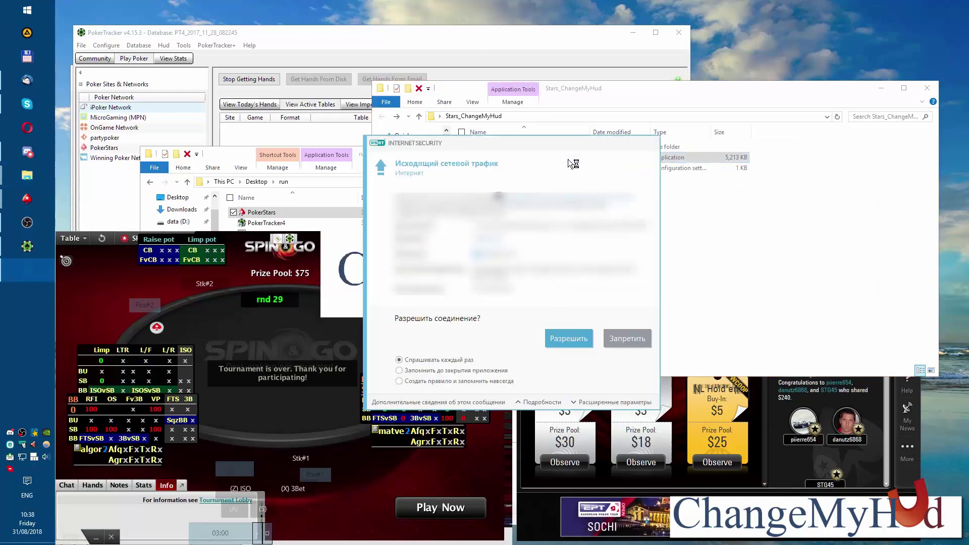
key(Return)
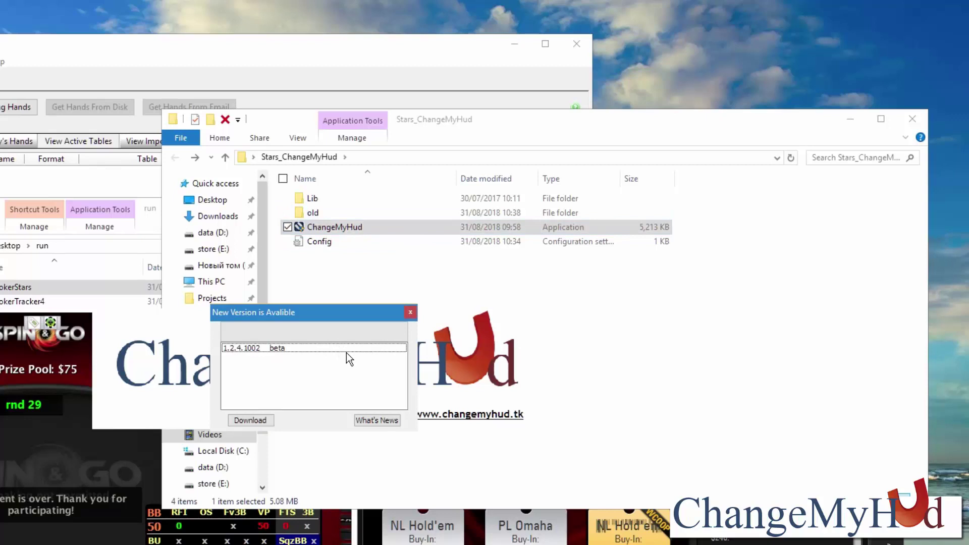
Download ChangeMyHud version 1.2.4.1002 beta and install the update, allowing the requested network connections
click(311, 347)
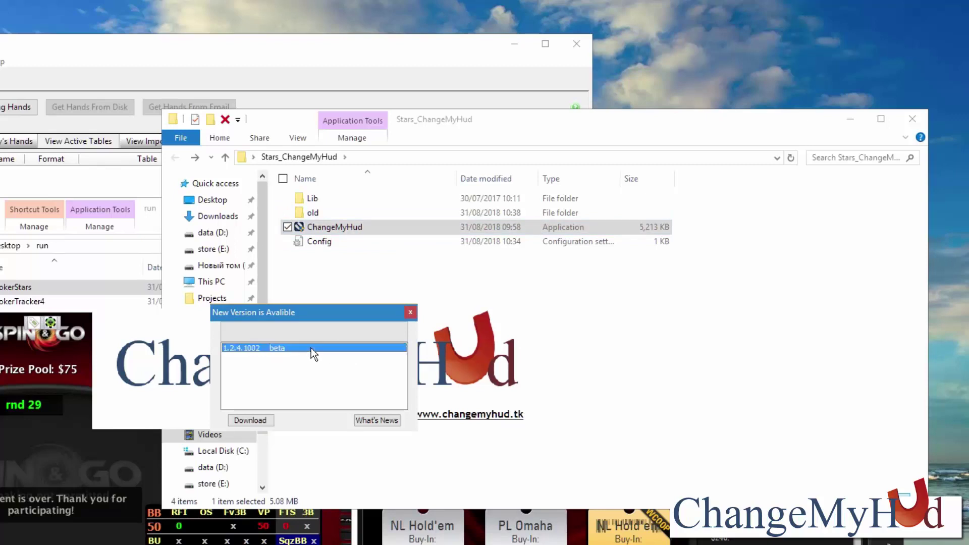
click(263, 418)
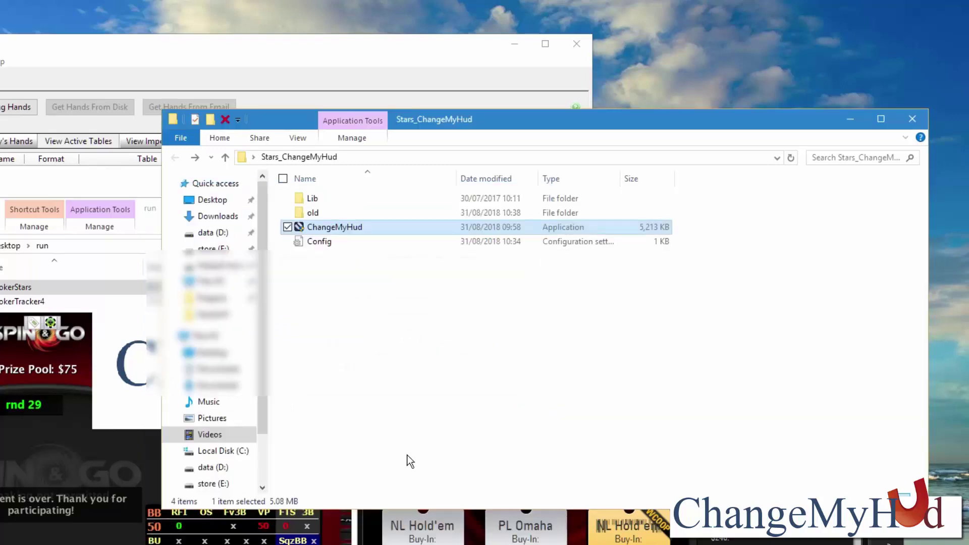
click(404, 455)
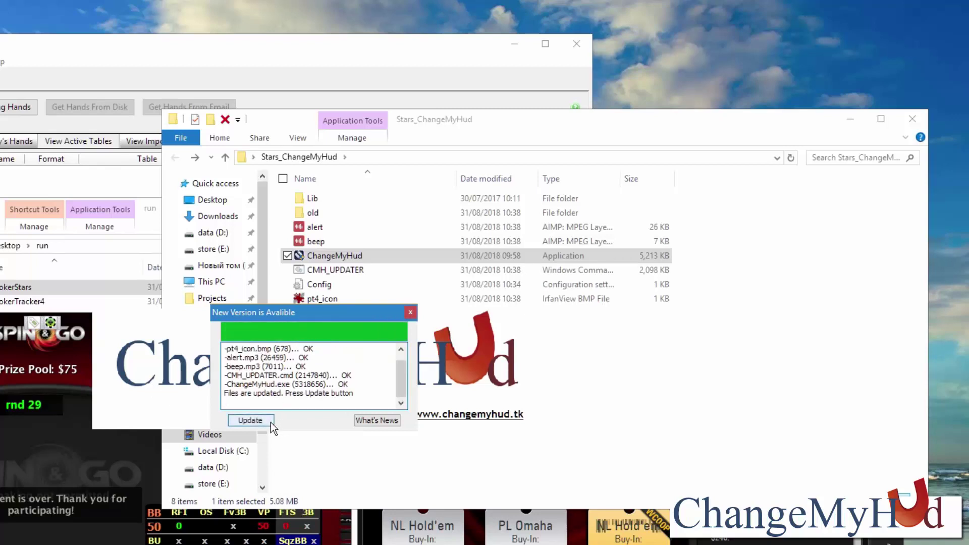
click(251, 421)
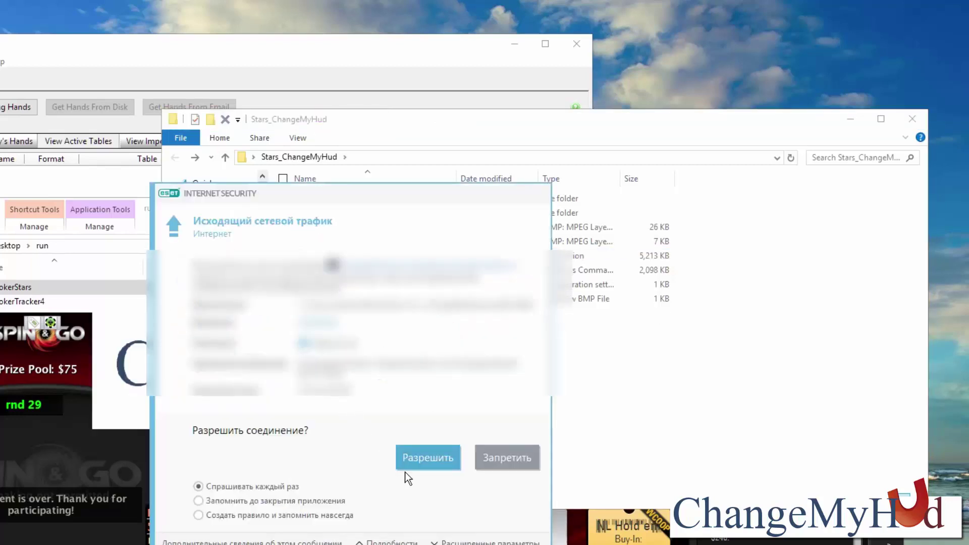
click(406, 461)
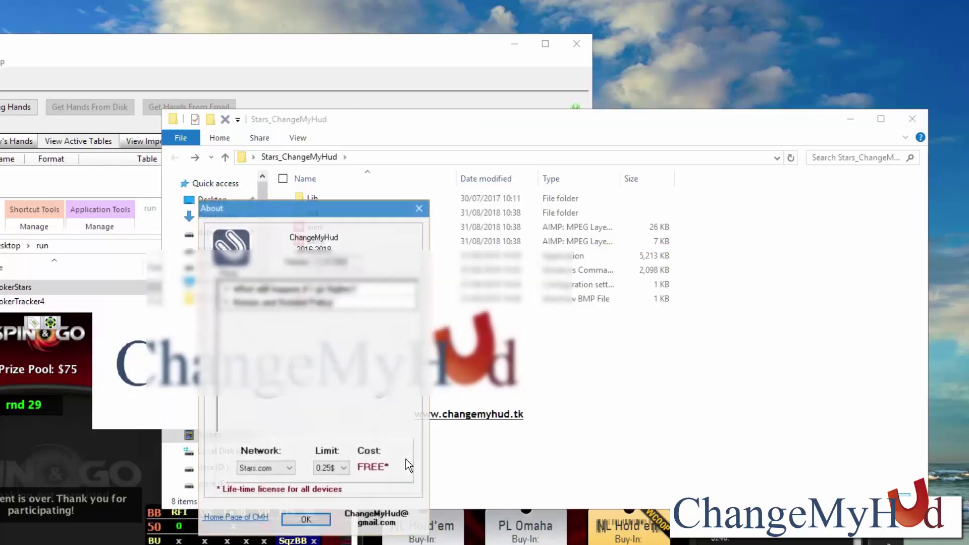
Read the Return and Refund Policy and the "What will happen if I go higher?" sections of the About dialog
click(343, 304)
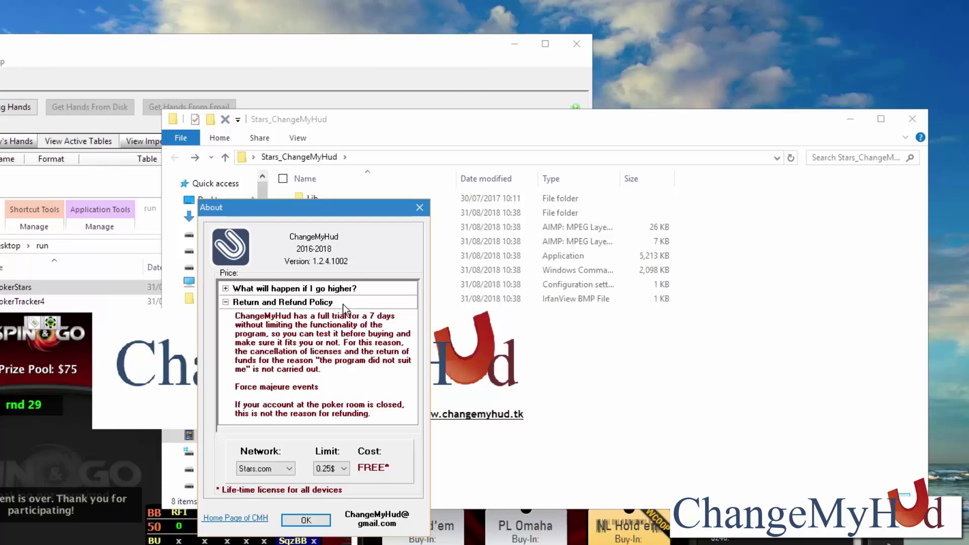
click(344, 304)
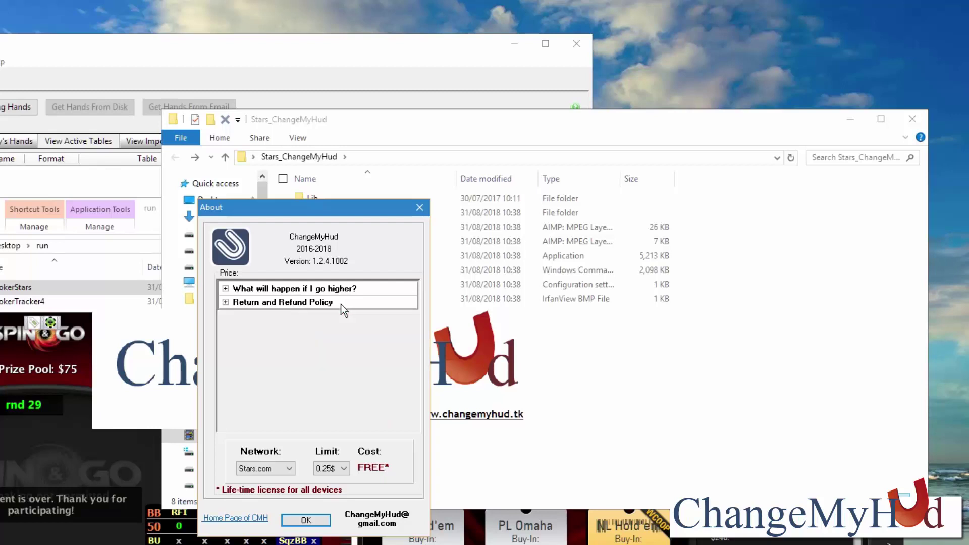
click(328, 292)
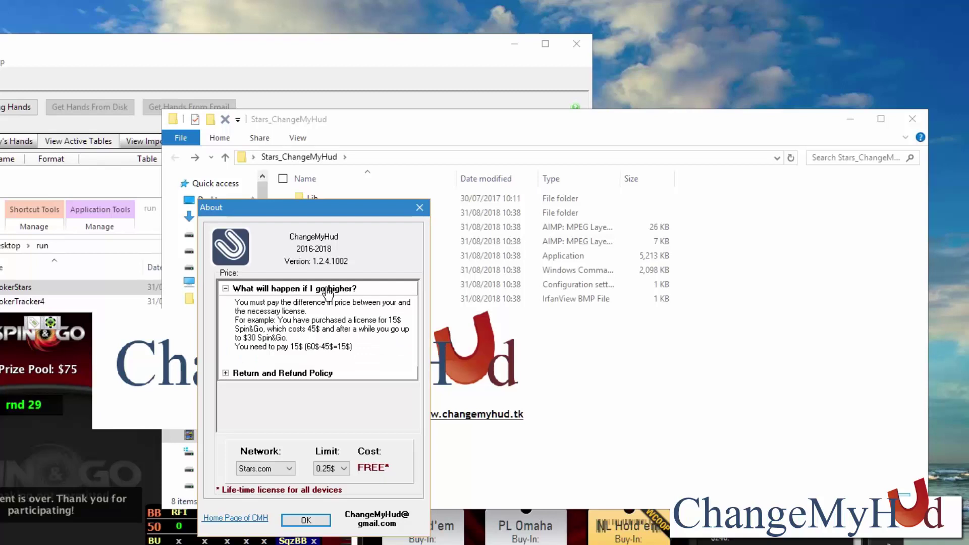
click(329, 292)
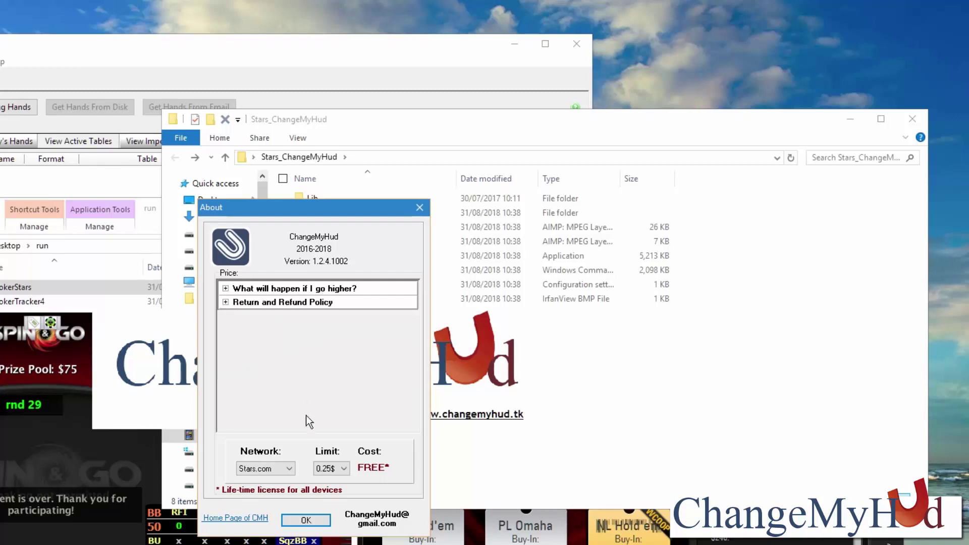
View the network choices, check the Stars.com licence cost for the 7$ limit, and continue into ChangeMyHud, allowing its connection
click(276, 469)
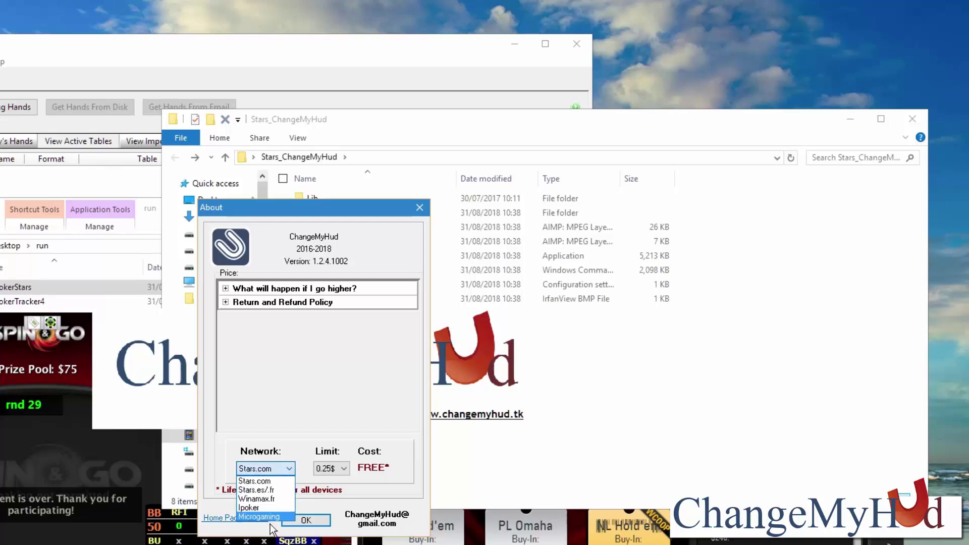
click(325, 466)
click(325, 465)
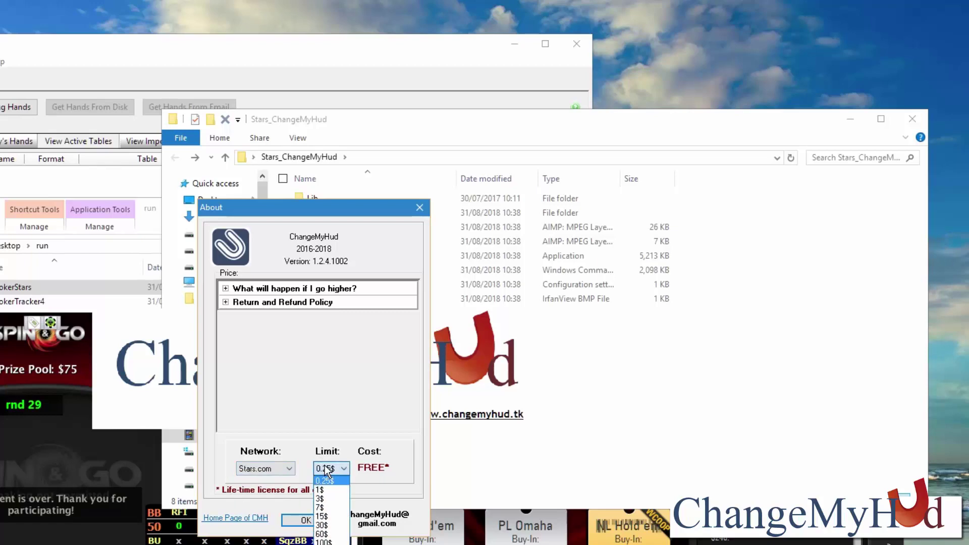
click(332, 507)
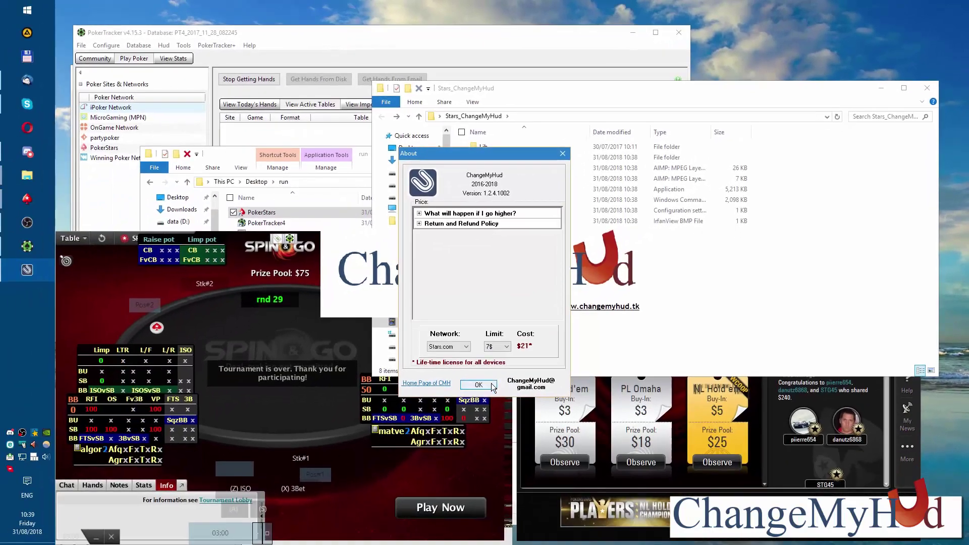
click(325, 521)
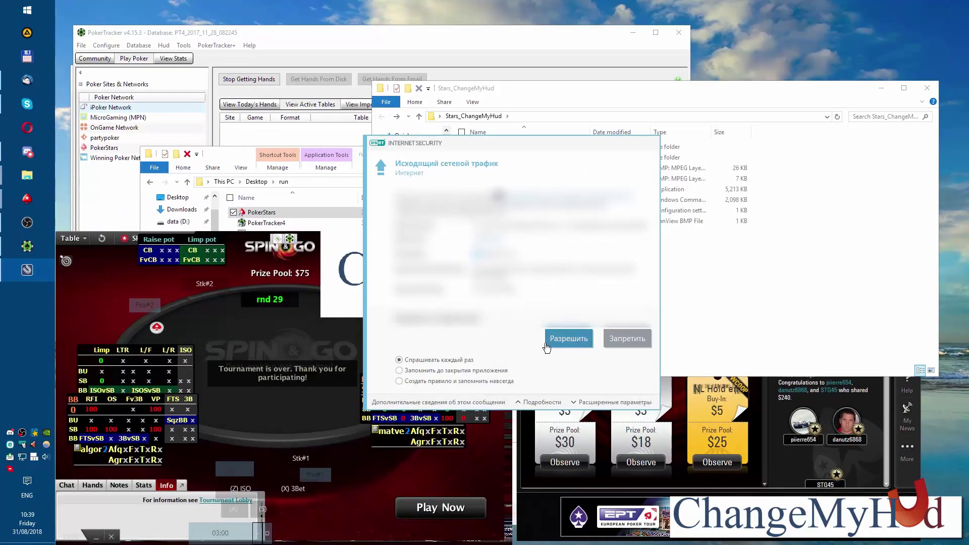
click(550, 345)
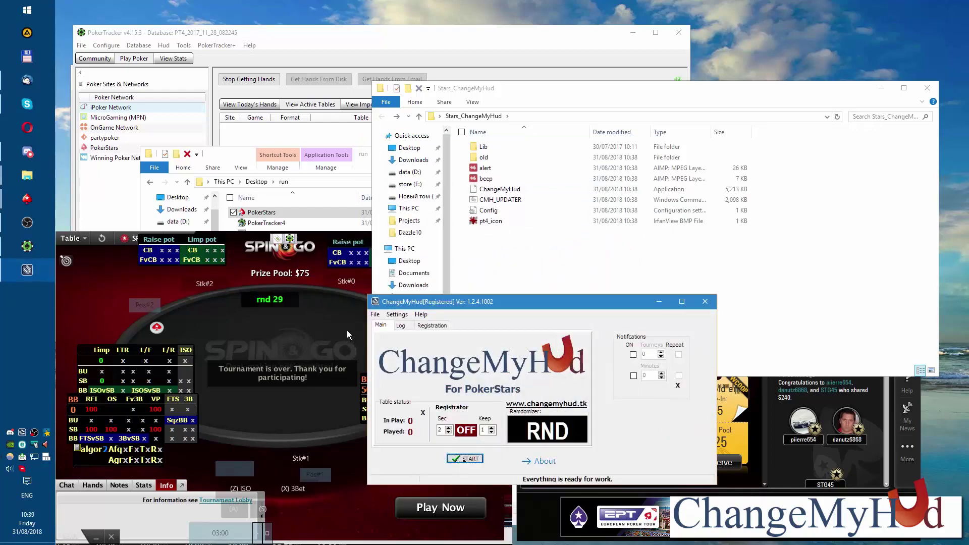
Open the config creator, select the open Spin & Go table for the 3-max config and mark its PT icon at about X=466, Y=15
click(394, 315)
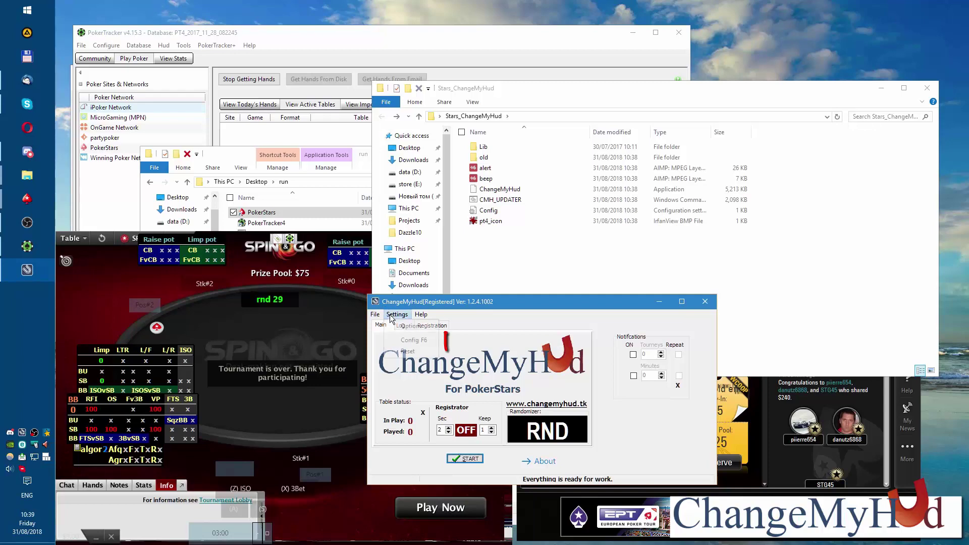
click(414, 342)
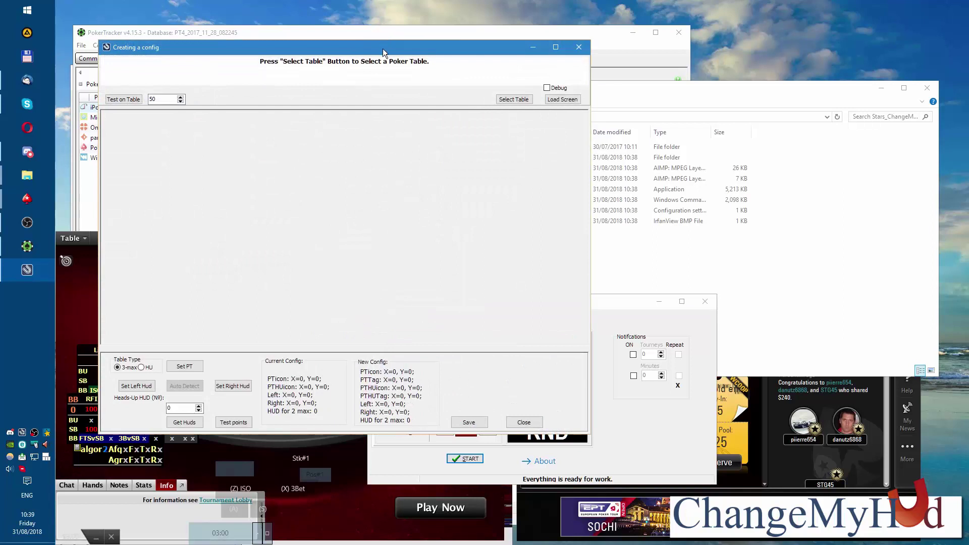
drag(455, 50, 766, 56)
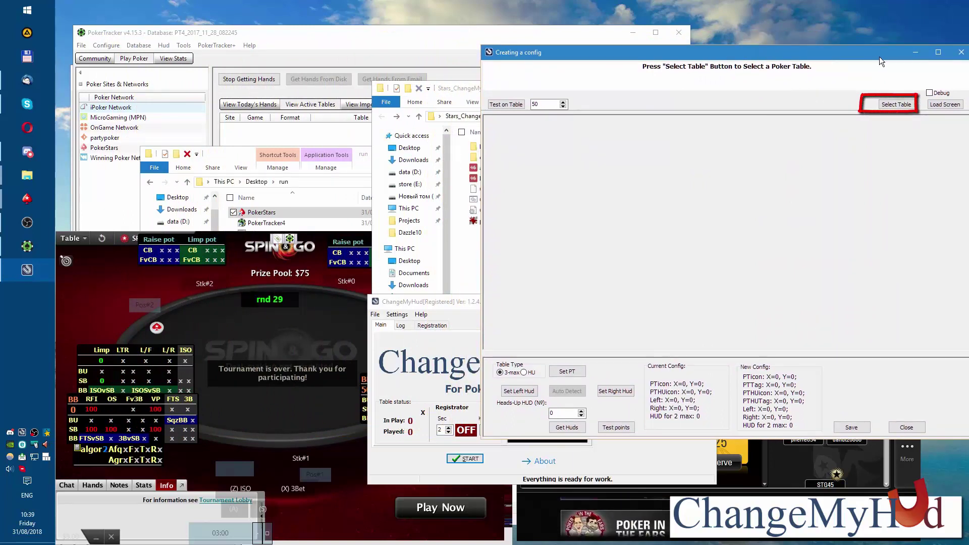
click(912, 104)
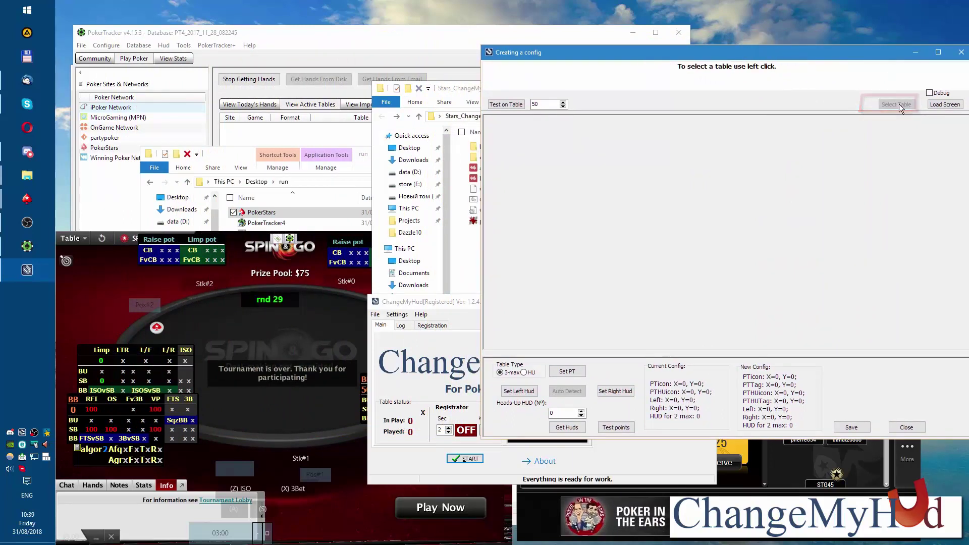
click(263, 323)
click(291, 240)
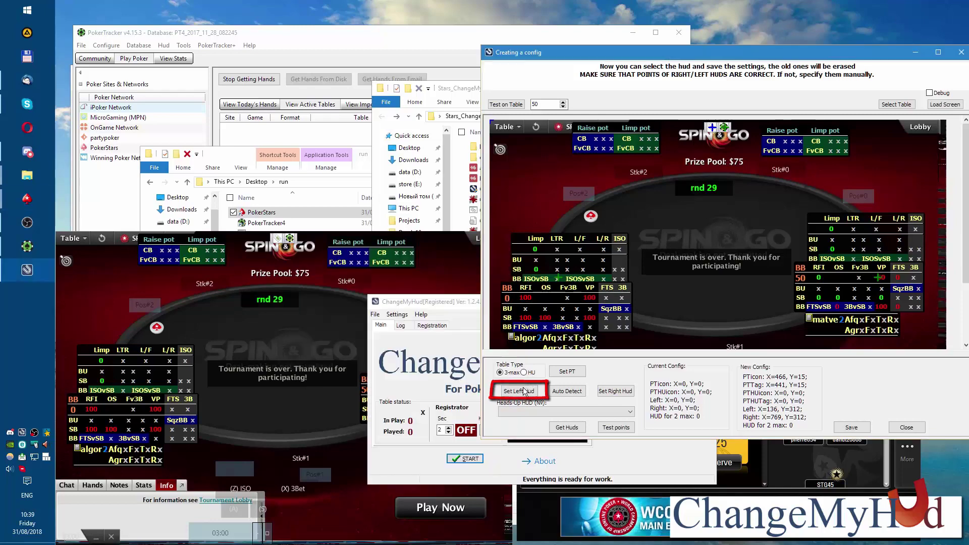
Specify the left player's HUD point at about X=151, Y=279 and the right player's at about X=752, Y=236
click(516, 394)
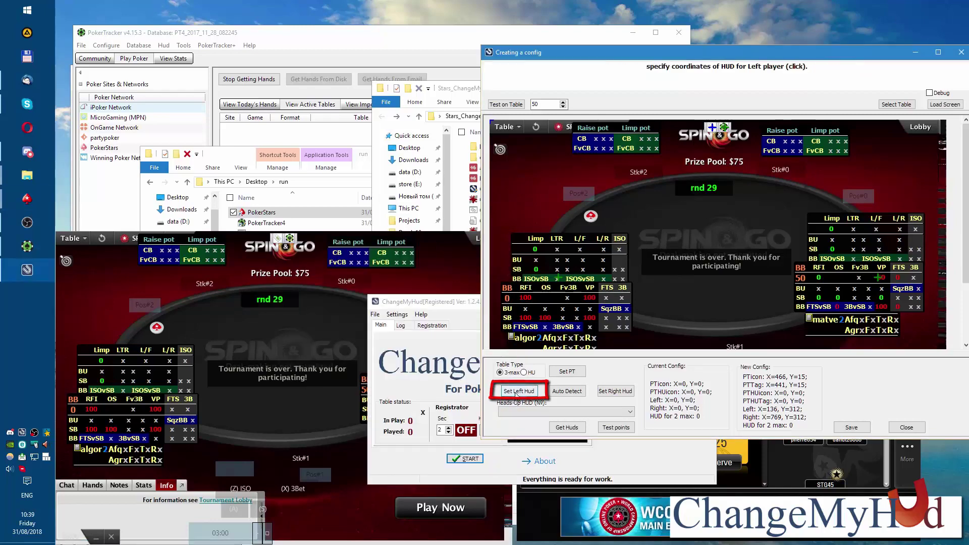
click(568, 263)
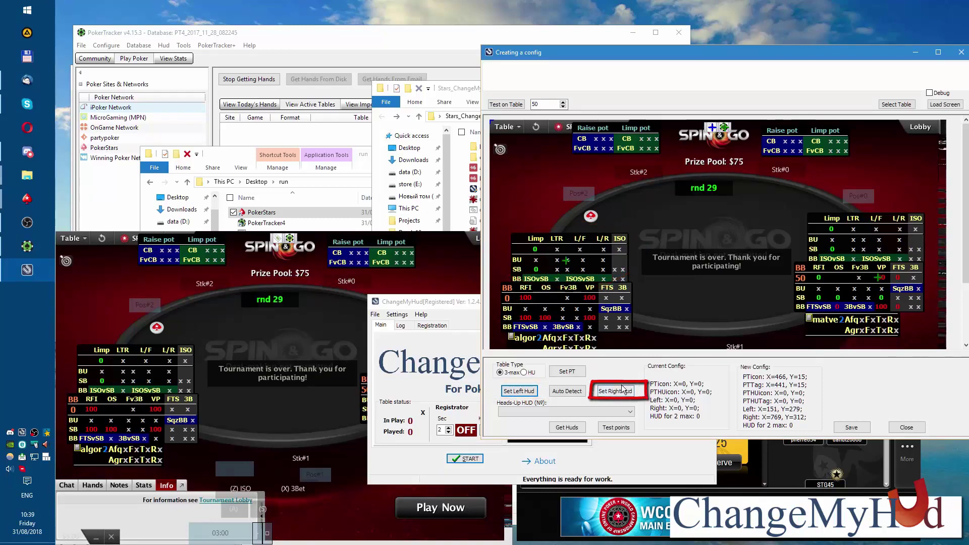
click(610, 397)
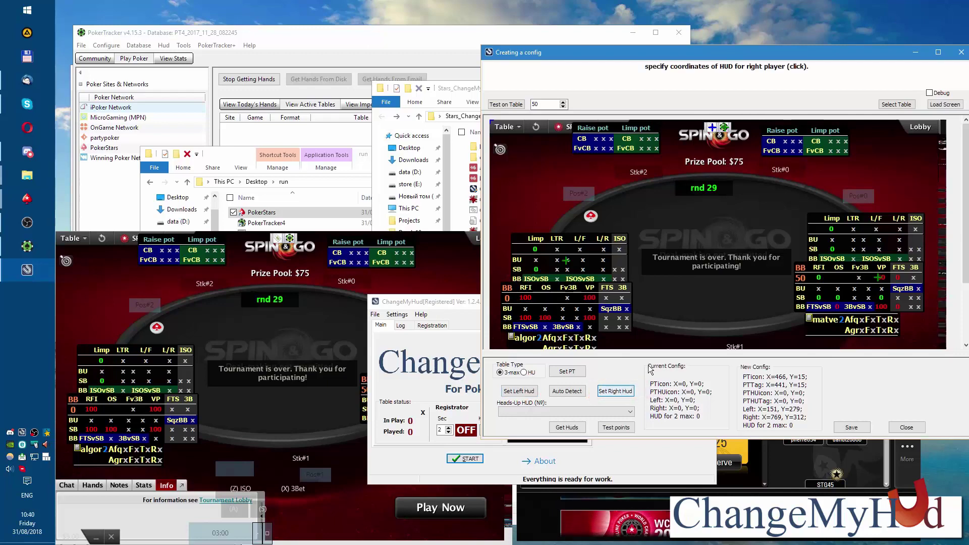
click(870, 240)
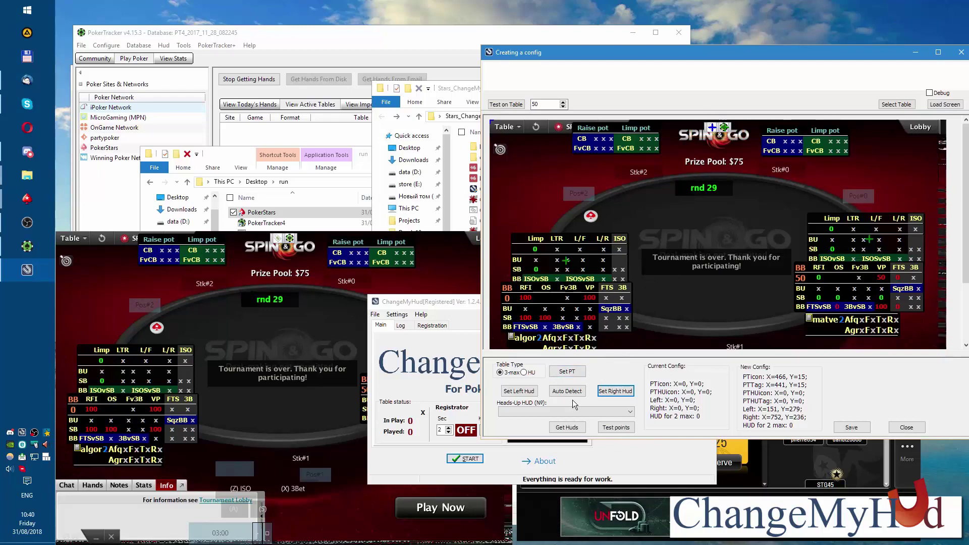
Choose Tournament - CoffeeHUD v2.1 as the heads-up HUD and save the config, overwriting the HUD's position
click(557, 412)
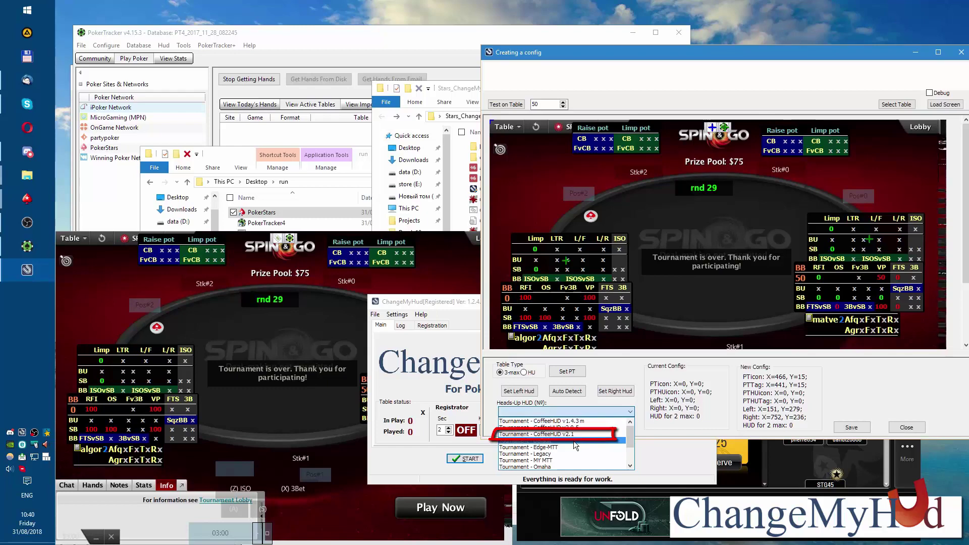
click(565, 434)
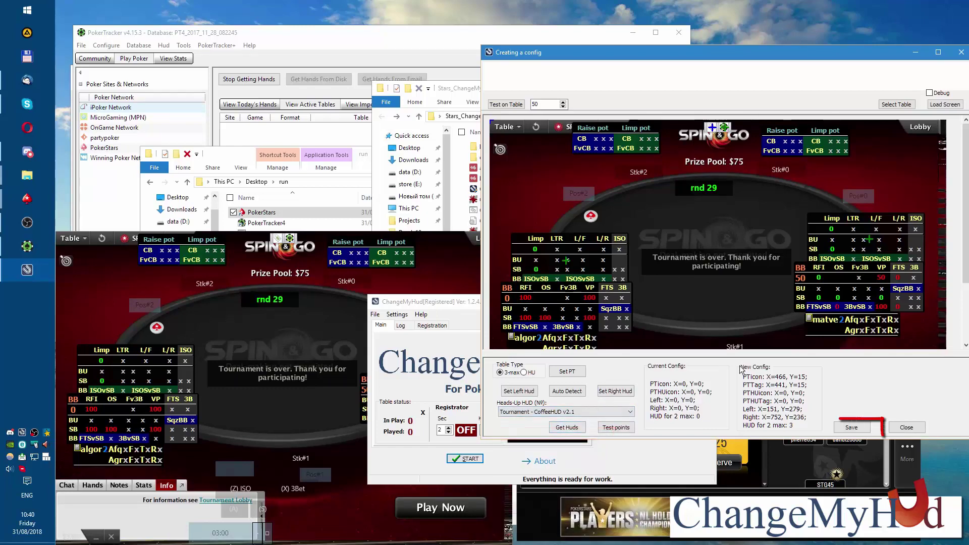
click(866, 430)
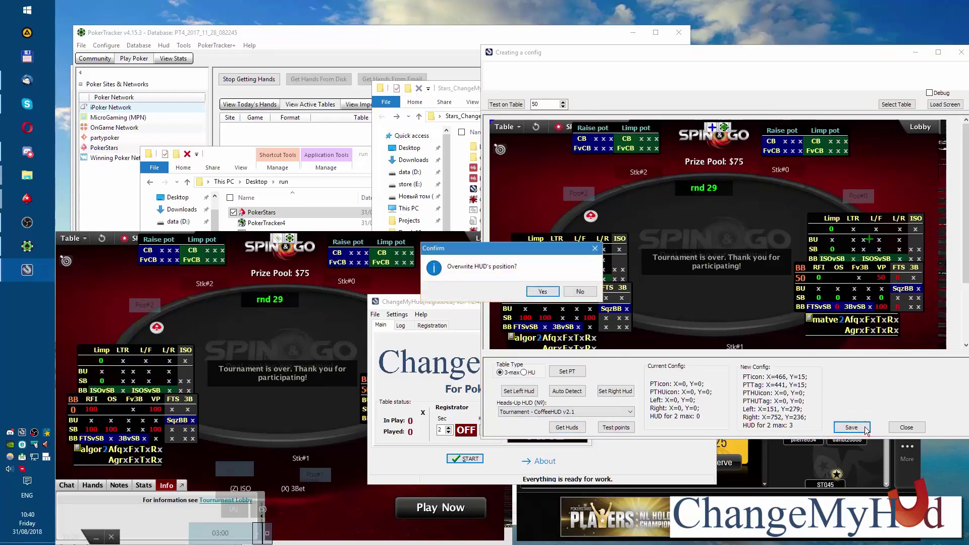
key(Return)
key(Return)
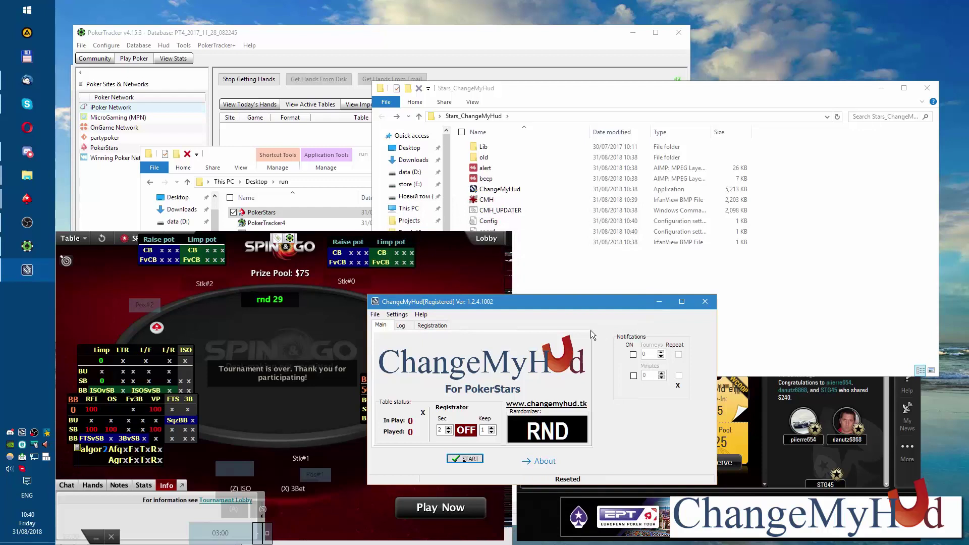
Lock and save the HUD layout on the poker table and change its profile to Tournament - CoffeeHUD v2.1
click(291, 238)
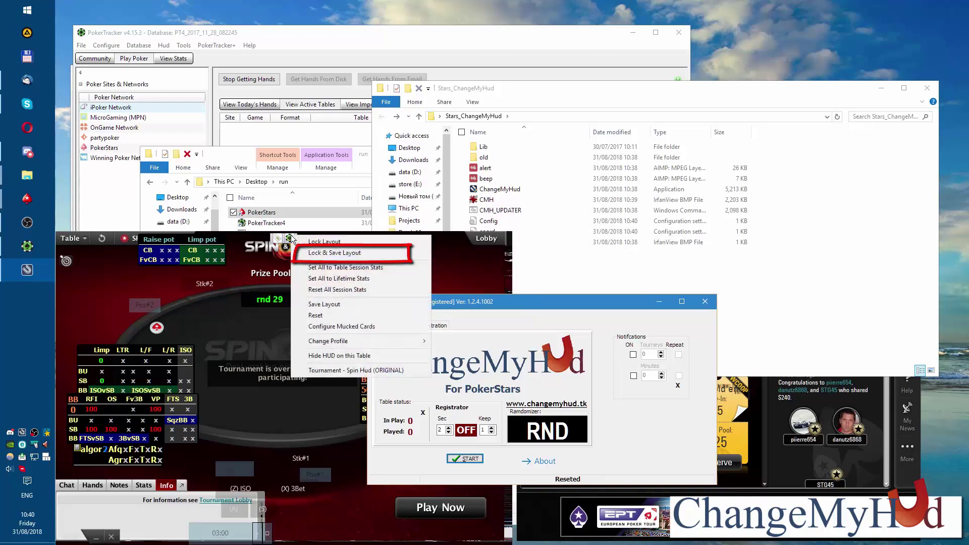
click(353, 254)
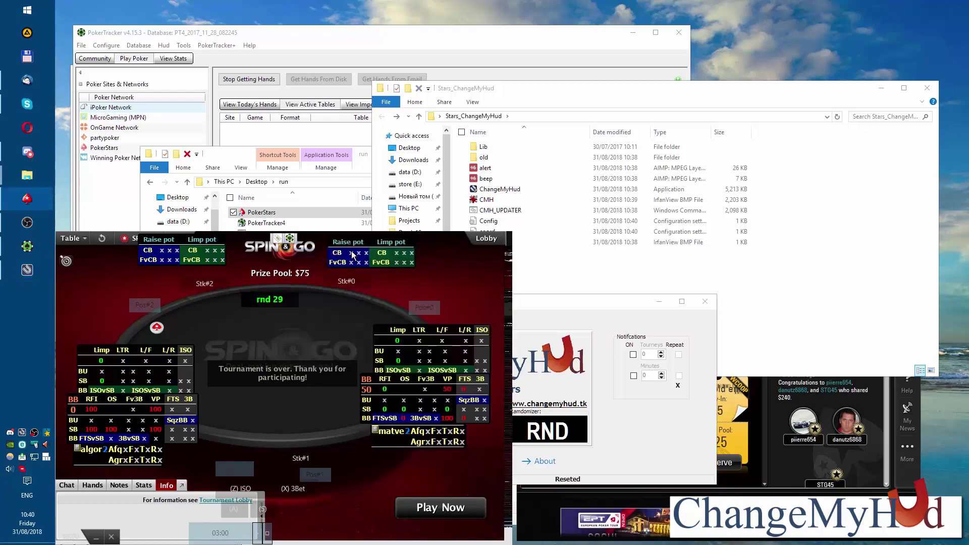
click(289, 241)
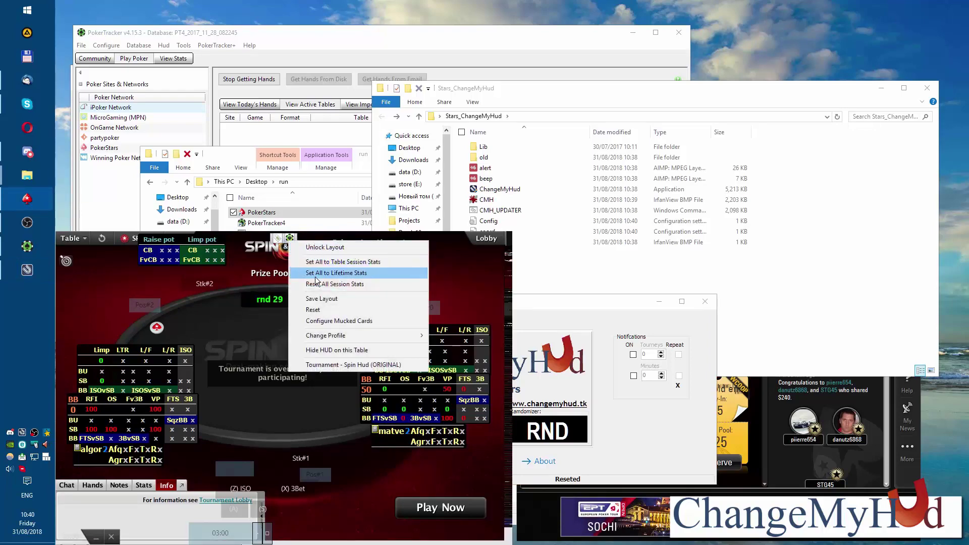
mouse_move(377, 335)
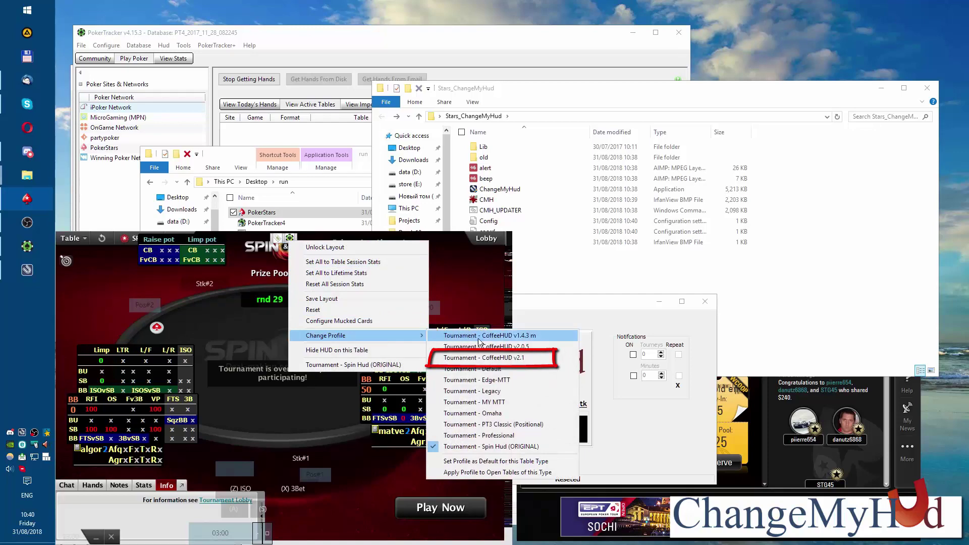
click(492, 358)
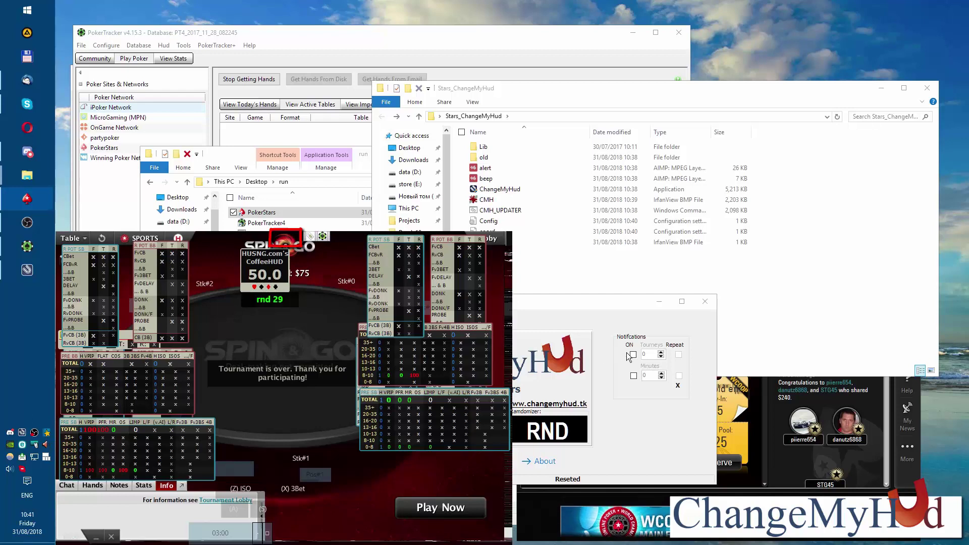
Reopen the config creator, set the table type to HU and select the poker table showing CoffeeHUD
click(640, 400)
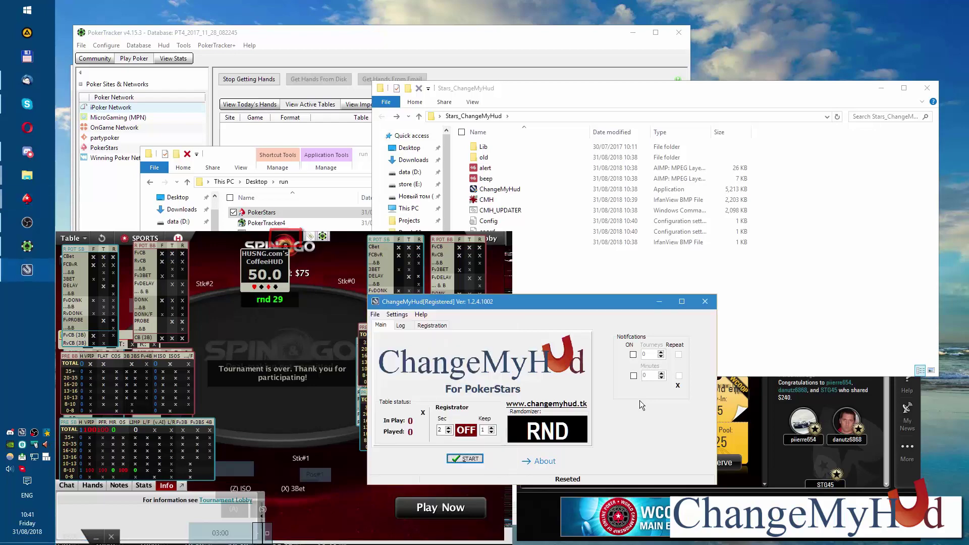
click(397, 314)
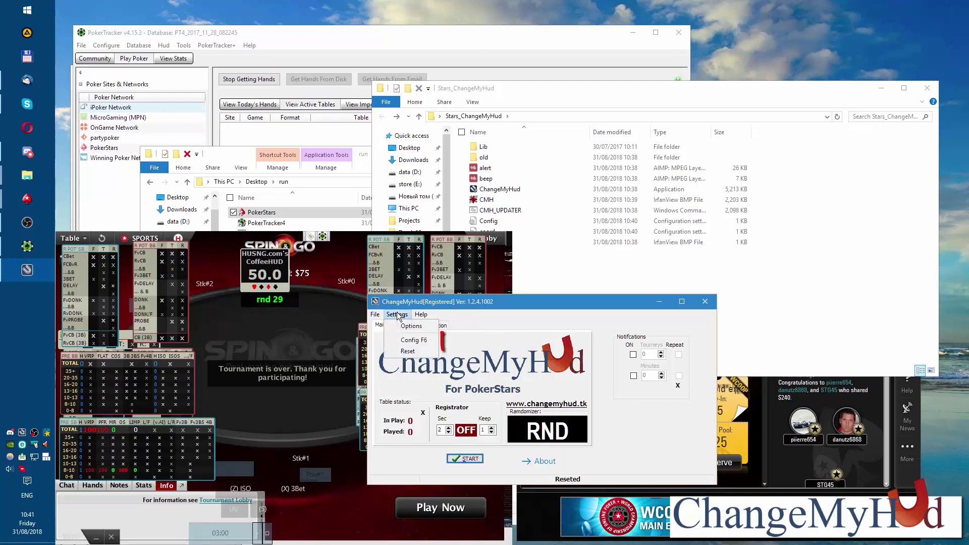
click(409, 339)
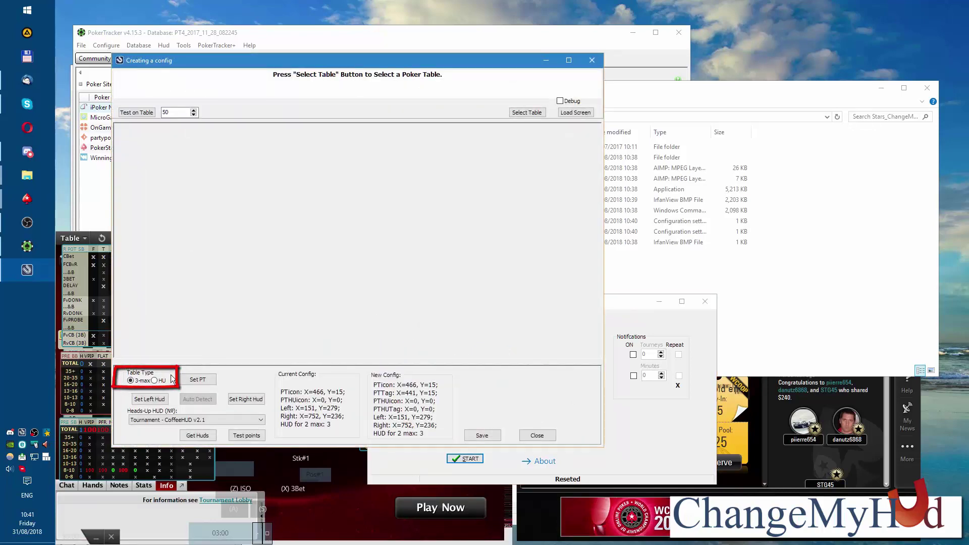
click(158, 381)
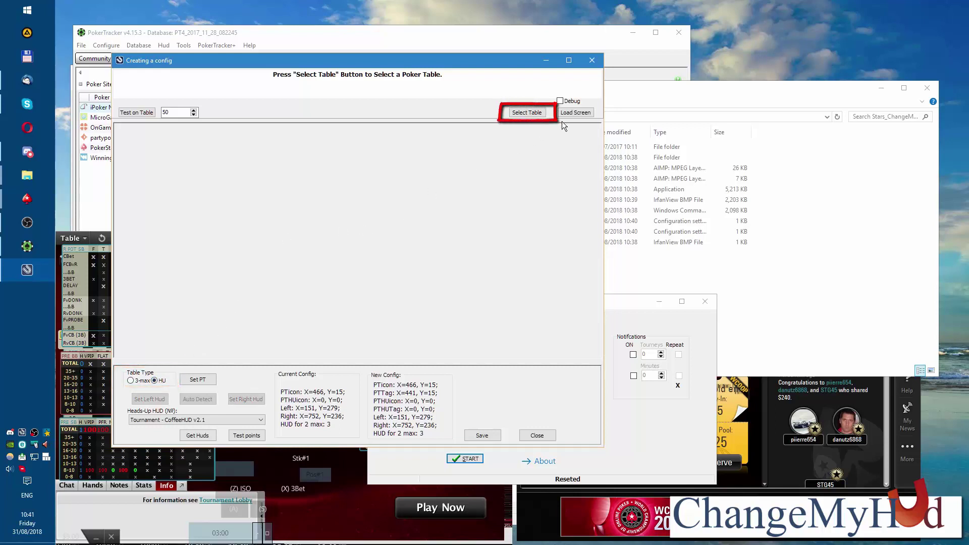
click(533, 112)
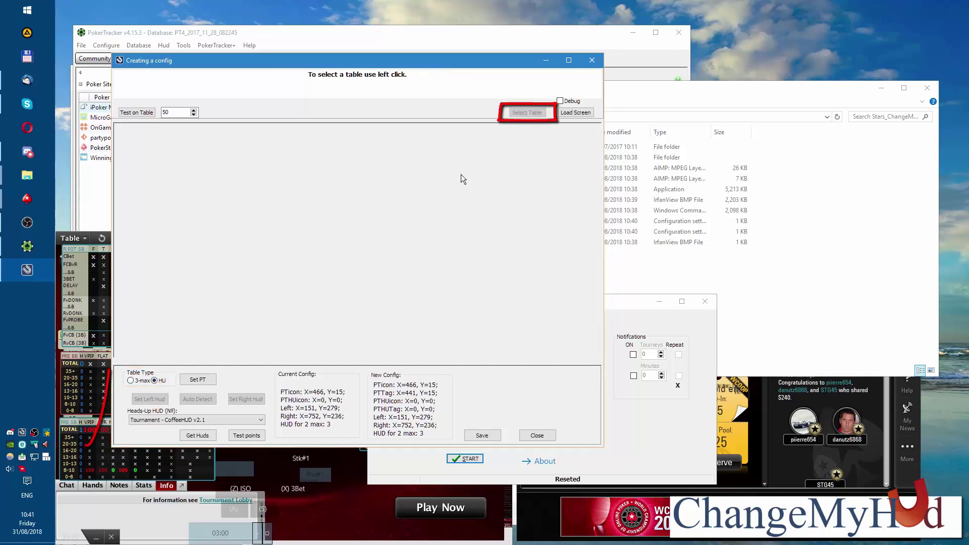
click(325, 494)
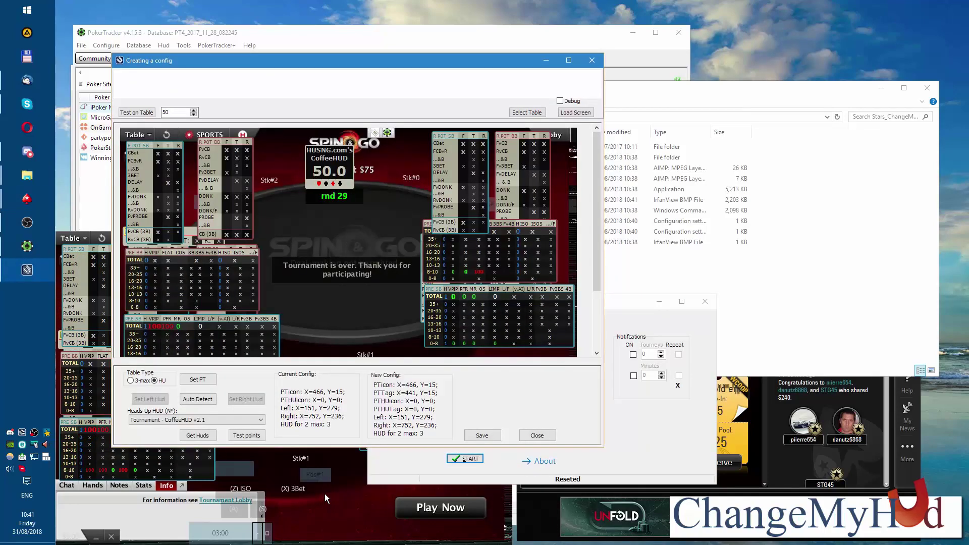
Mark the heads-up PT icon at about X=525, Y=5 and save the config, overwriting the HUD's position and allowing the network connection
click(203, 381)
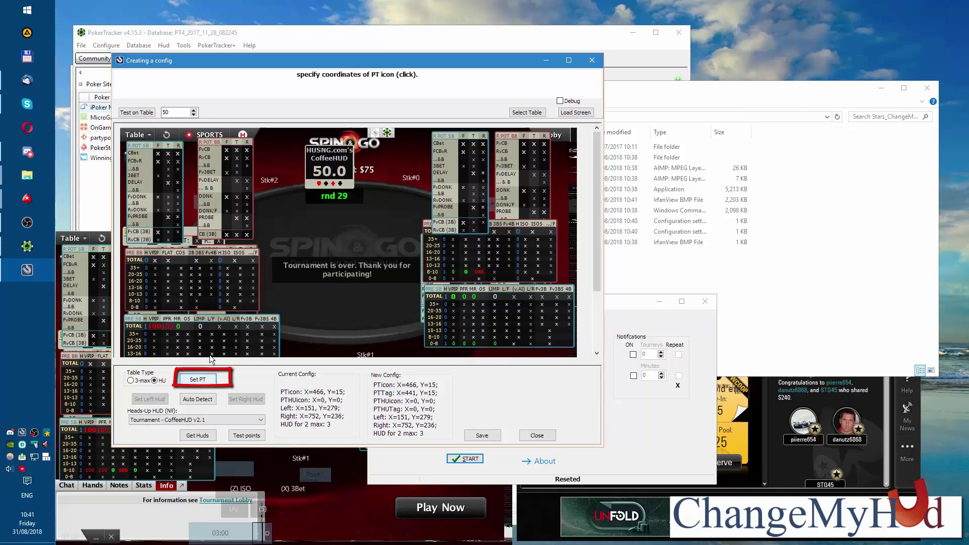
click(386, 136)
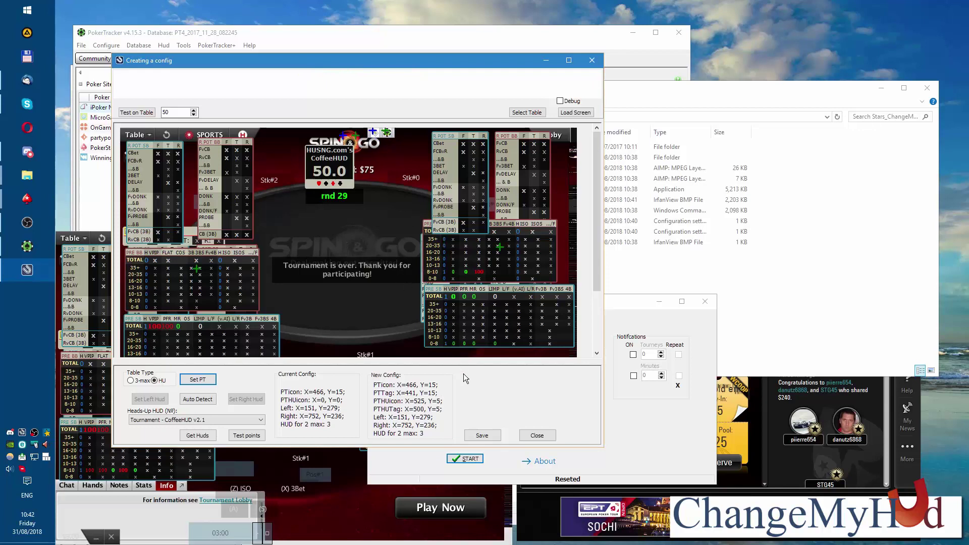
click(482, 436)
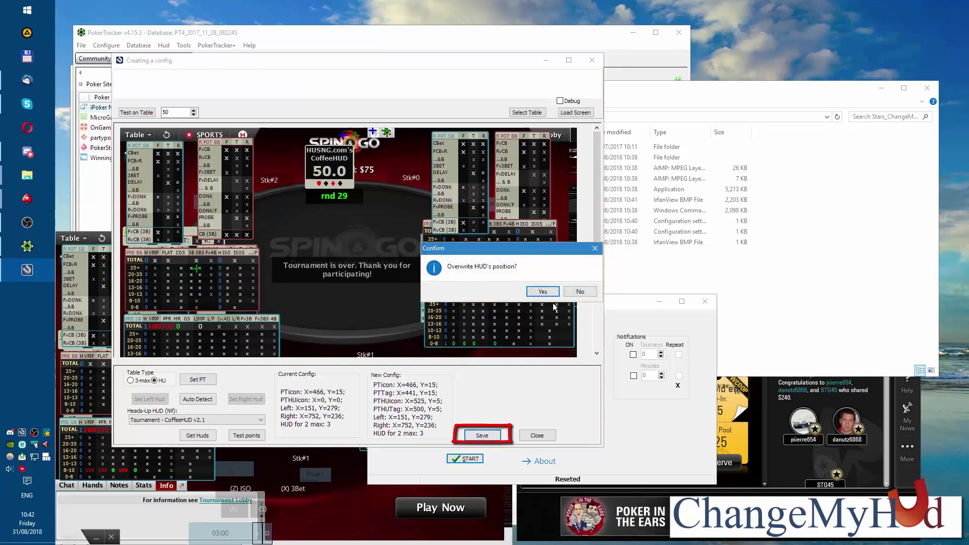
click(544, 292)
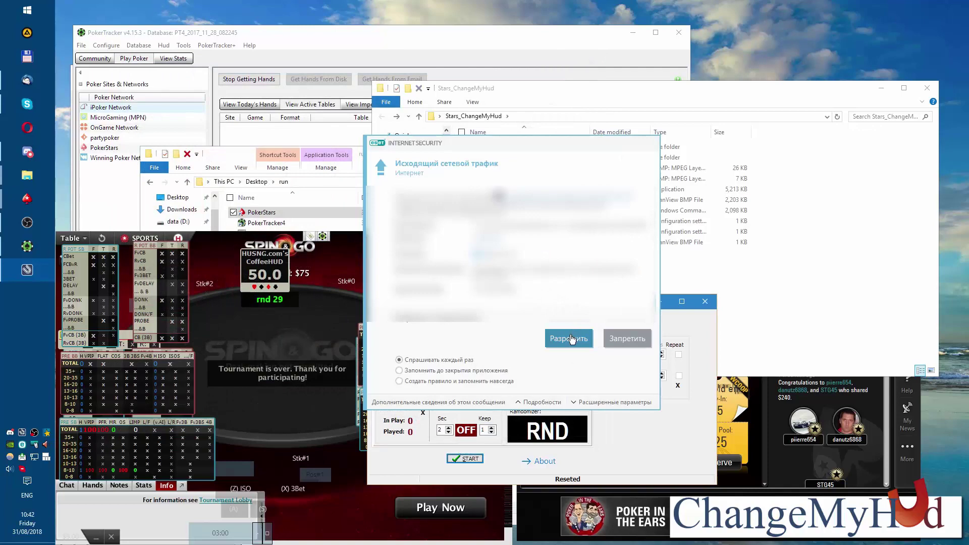
click(571, 335)
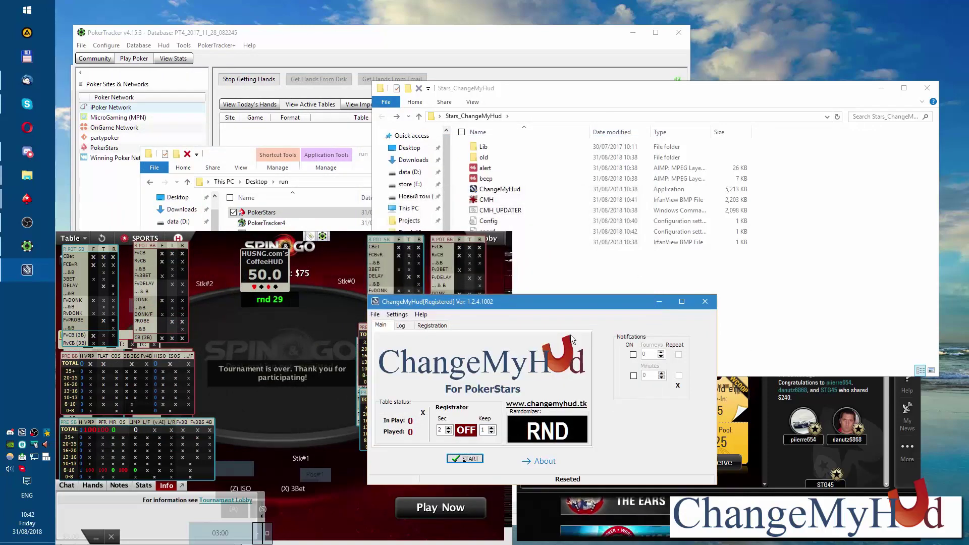